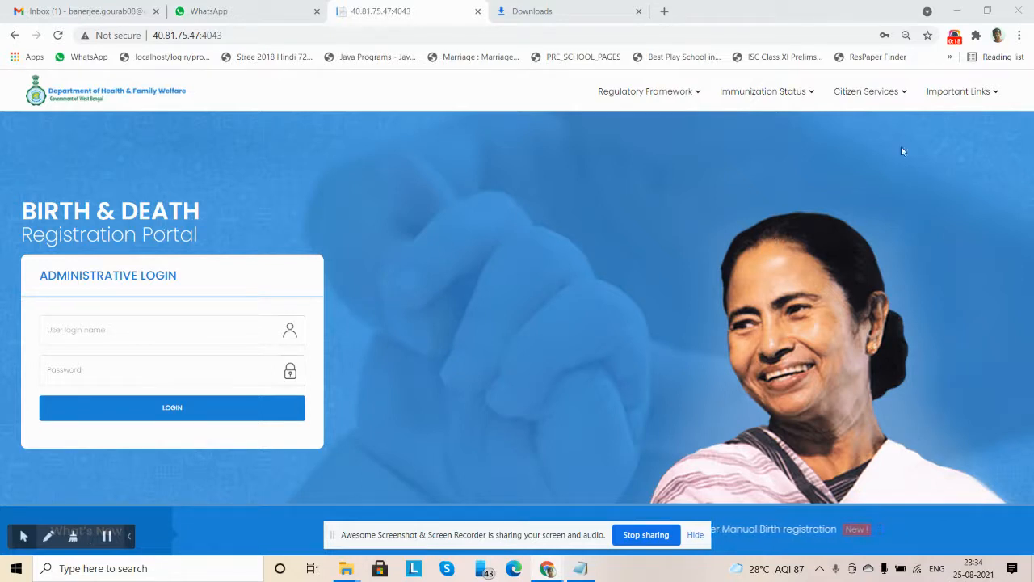
# Start an application for a new birth registration from the citizen services for births
pyautogui.click(888, 94)
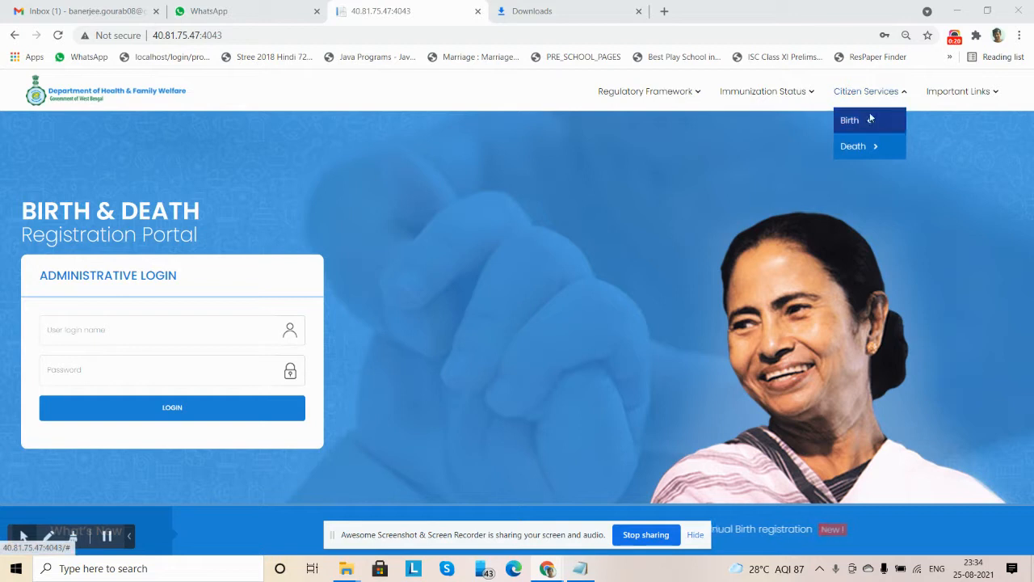
pyautogui.click(868, 122)
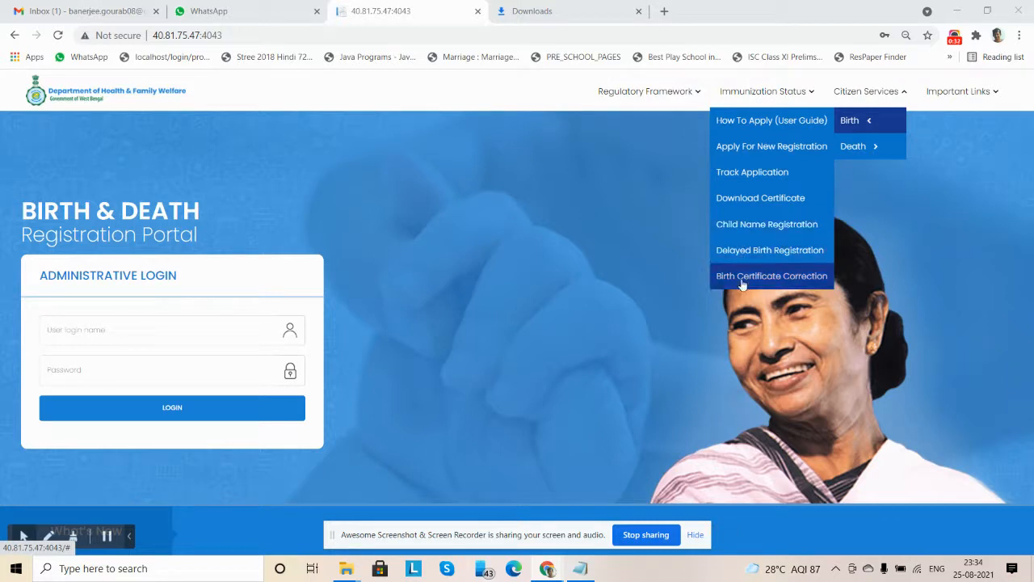
pyautogui.click(767, 149)
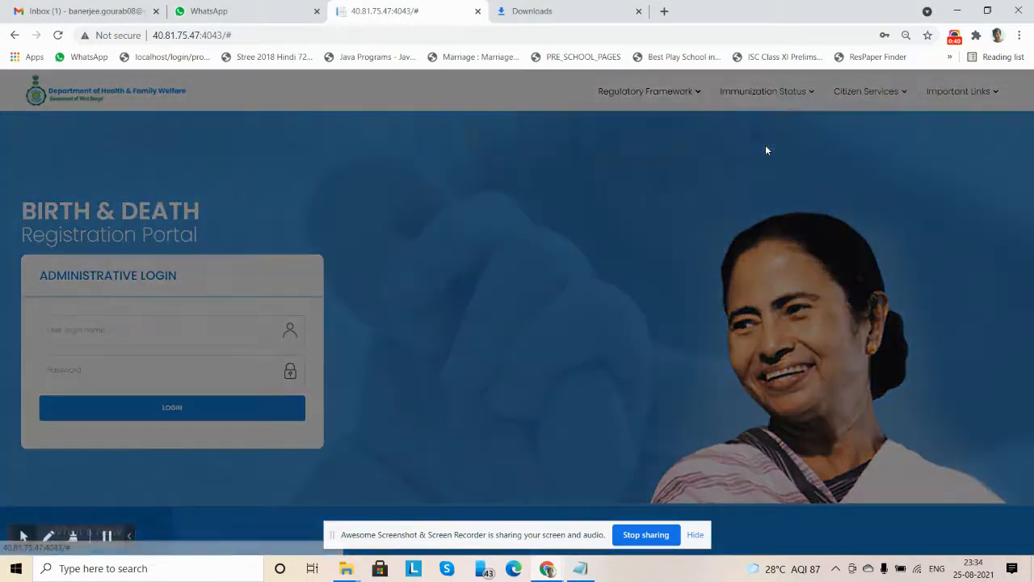
# Enter the applicant's mobile number, request a one-time code for it, and submit the received OTP
pyautogui.click(377, 131)
pyautogui.hotkey('ctrl', 'v')
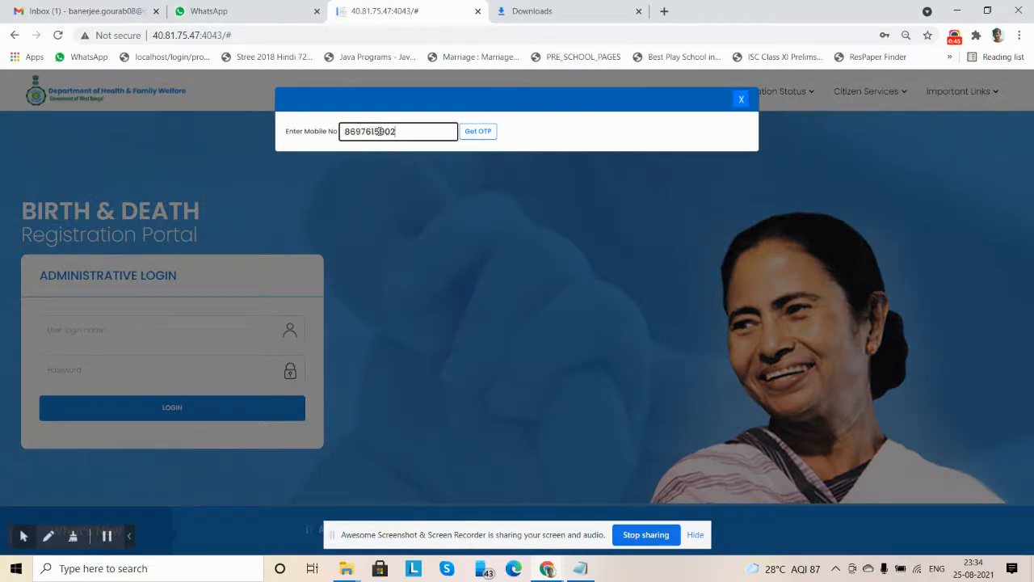
pyautogui.click(476, 134)
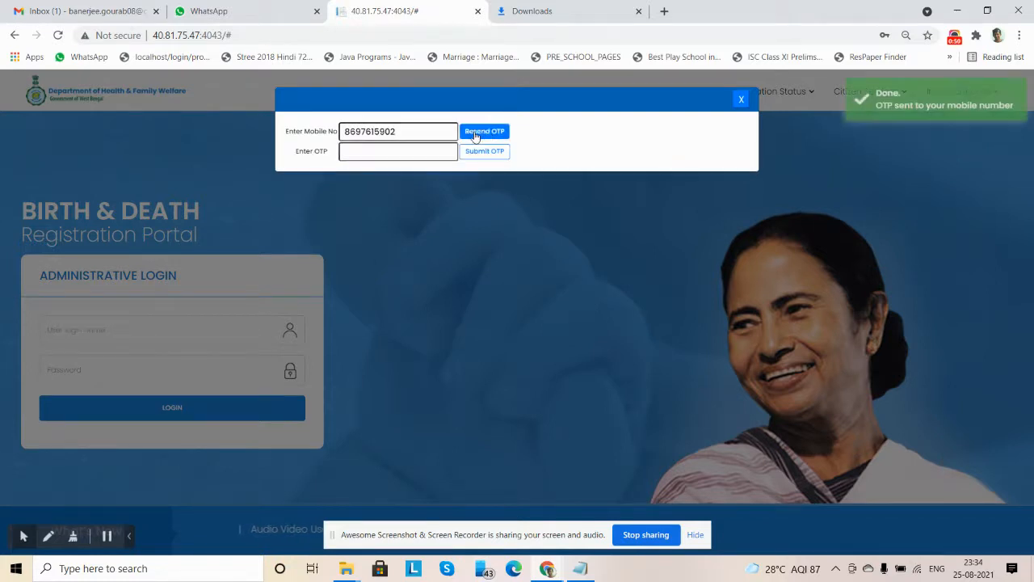
pyautogui.click(375, 152)
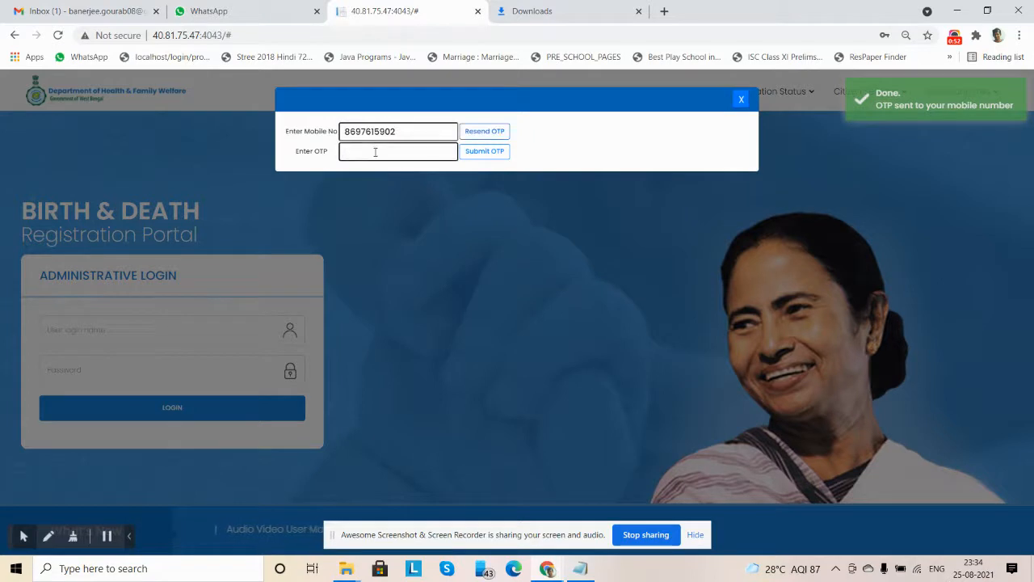
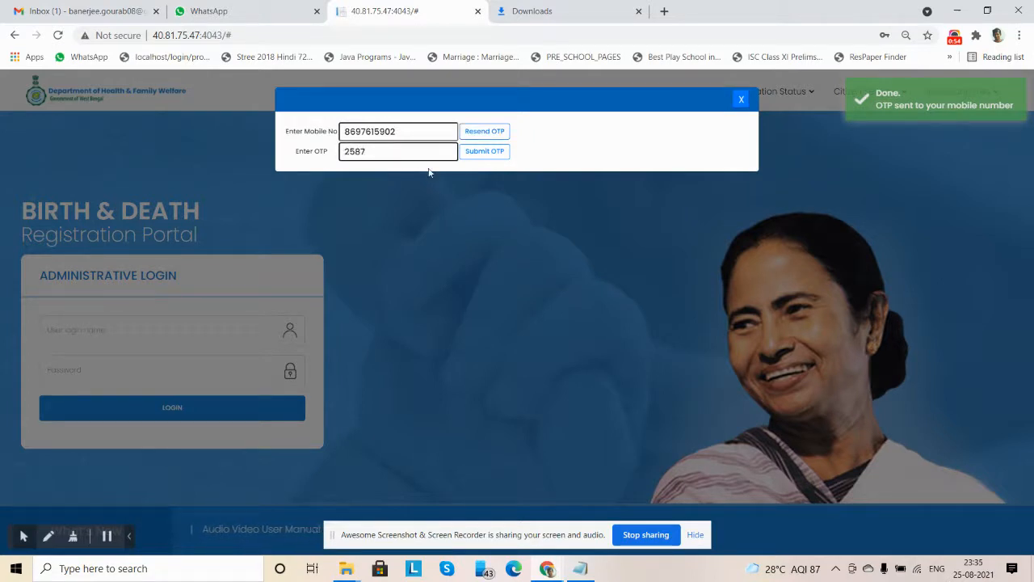
pyautogui.click(485, 154)
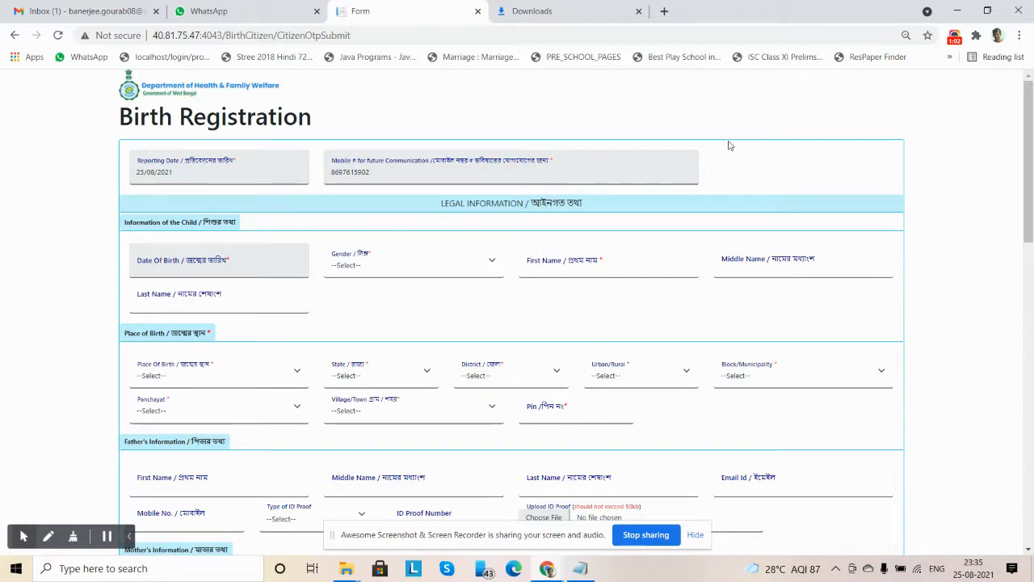
# Enter the child's date of birth and set the gender to Male in the child's information
pyautogui.scroll(-10, 967, 199)
pyautogui.scroll(10, 963, 222)
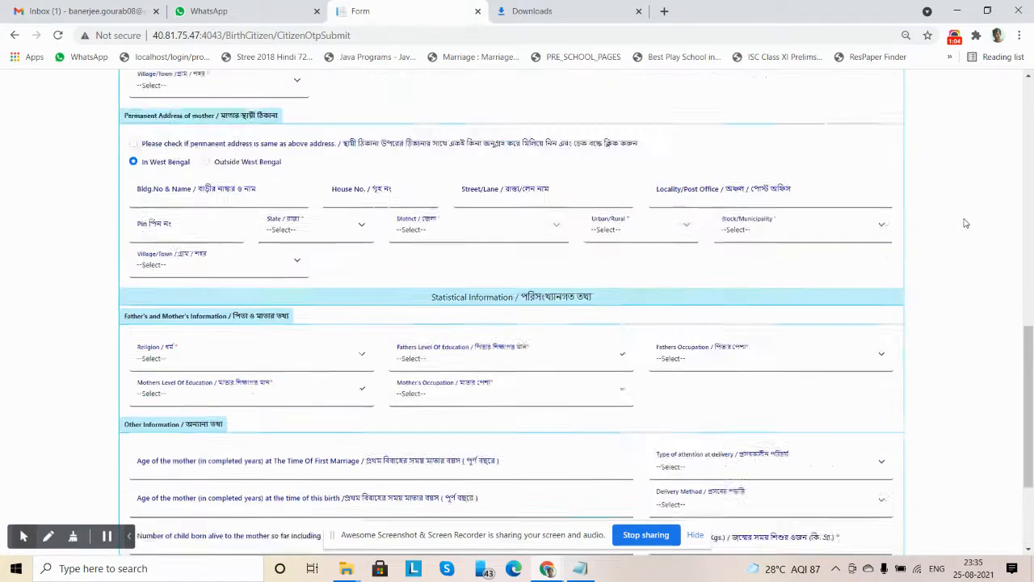
pyautogui.scroll(-10, 963, 227)
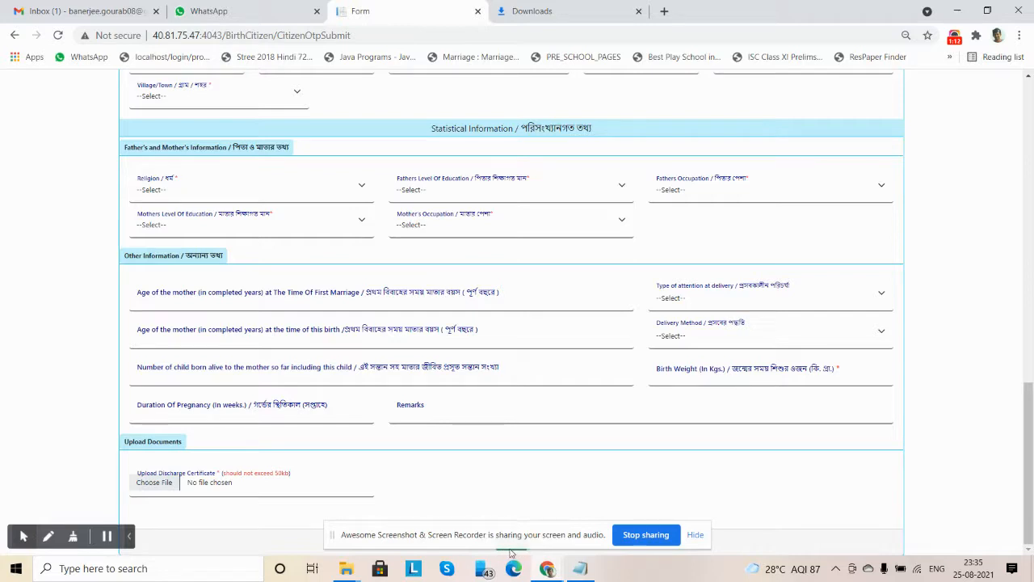
pyautogui.press('Home')
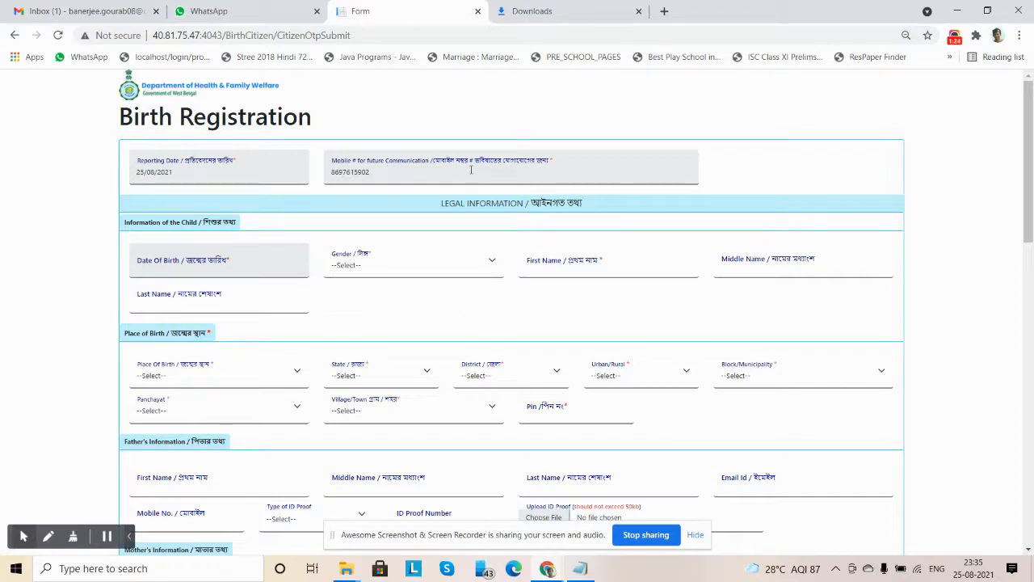
pyautogui.click(162, 260)
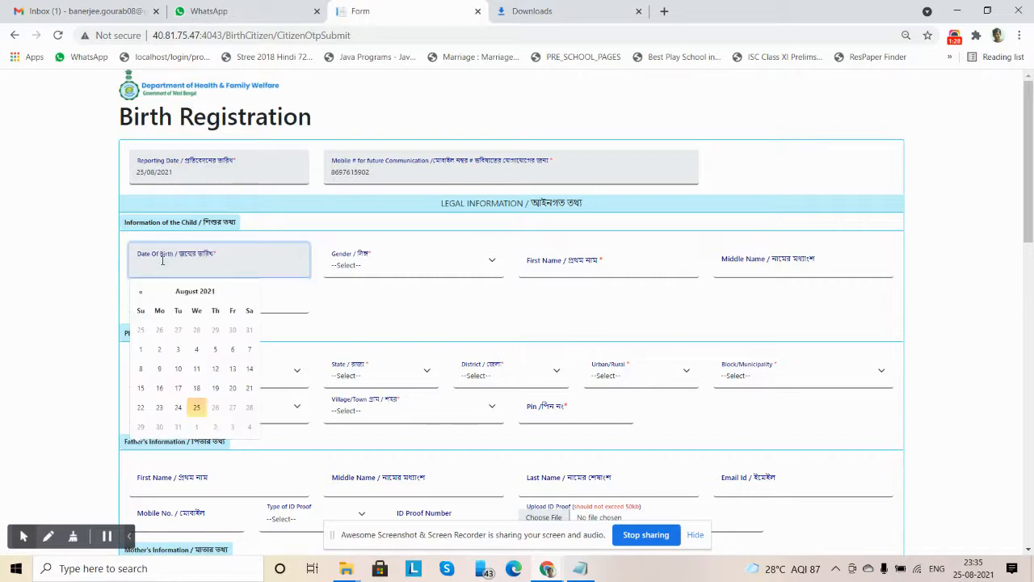
pyautogui.click(179, 408)
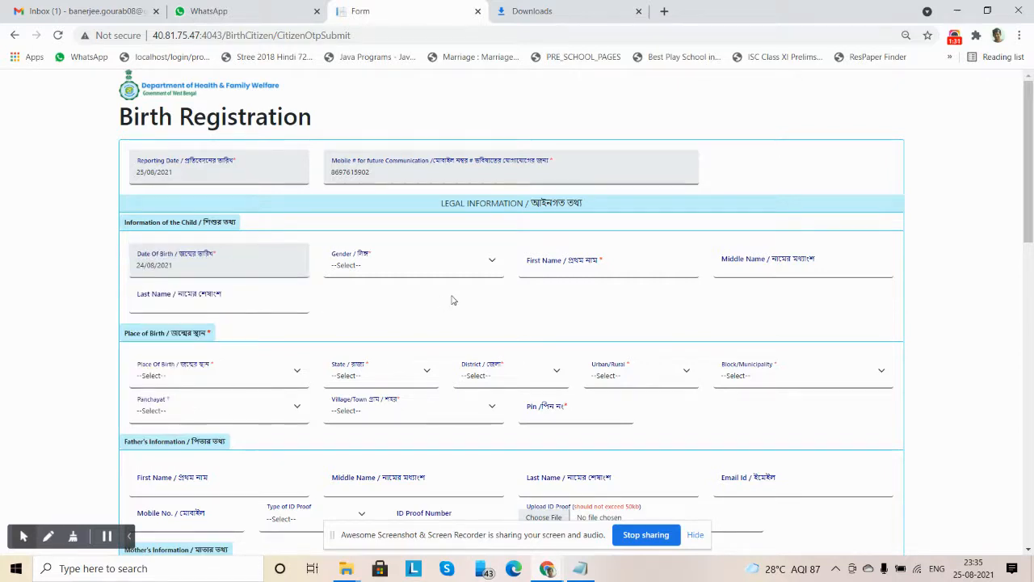
pyautogui.click(383, 269)
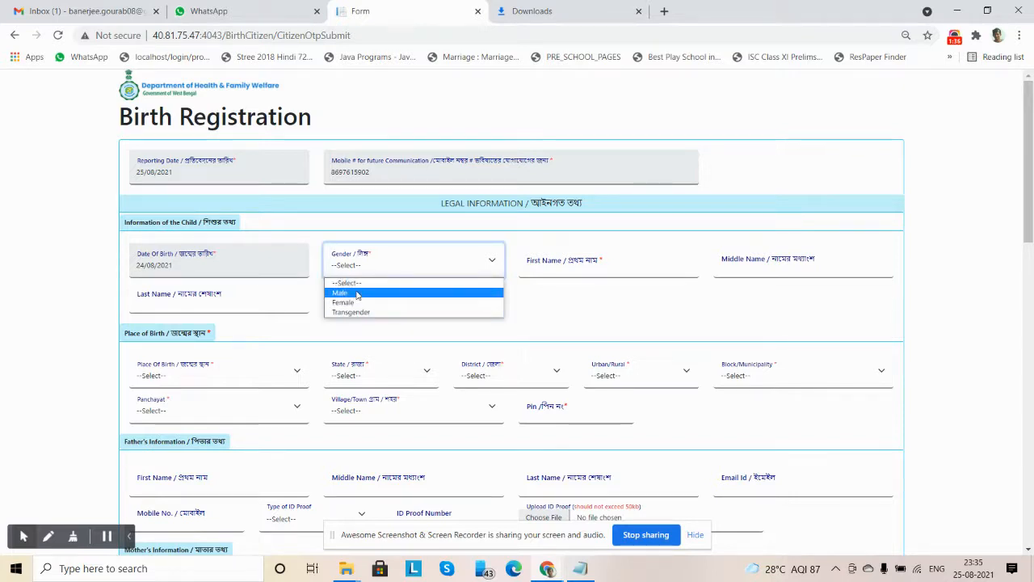
pyautogui.click(357, 296)
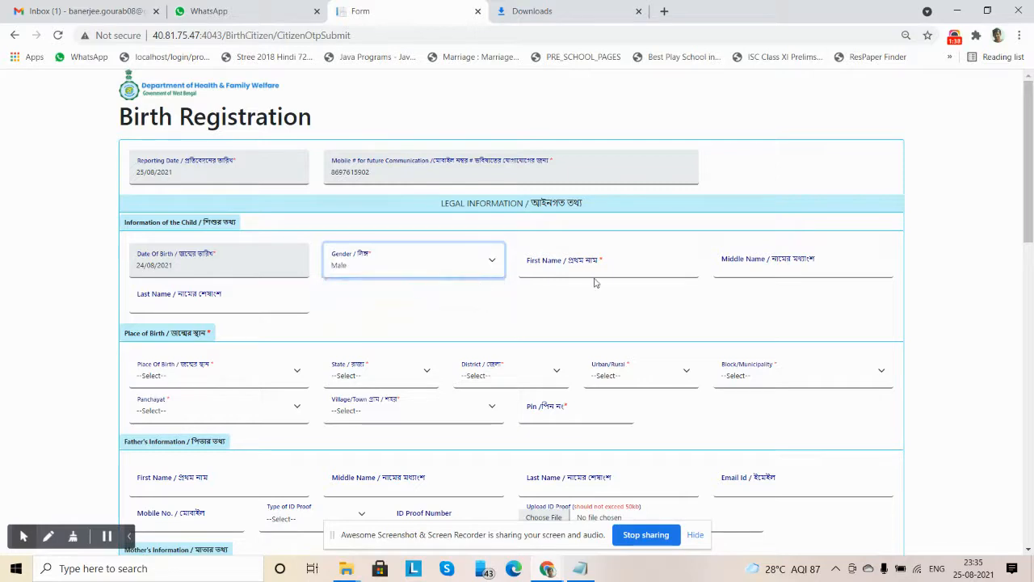
# Enter the child's first name and last name, leaving out the middle name
pyautogui.click(584, 262)
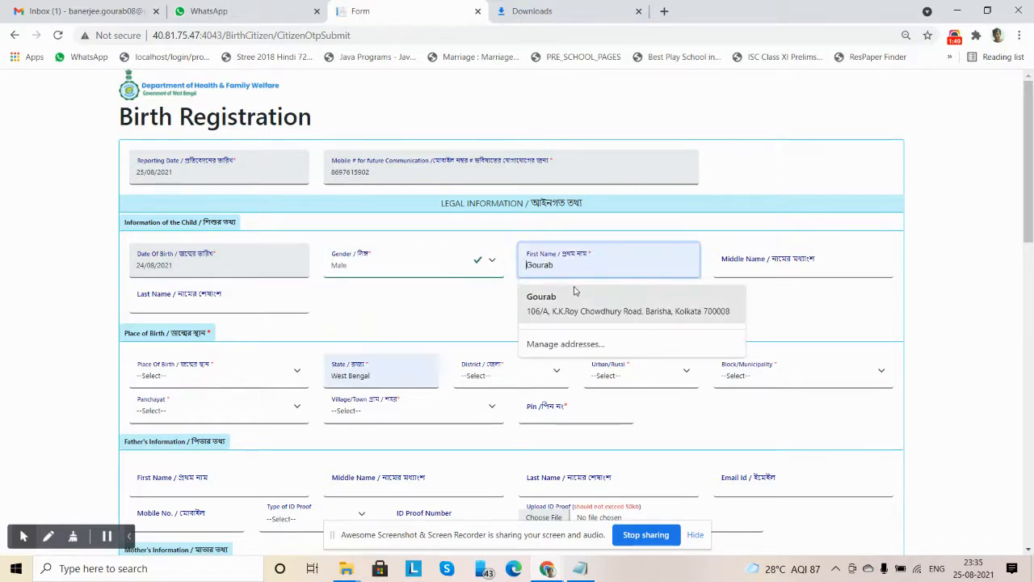
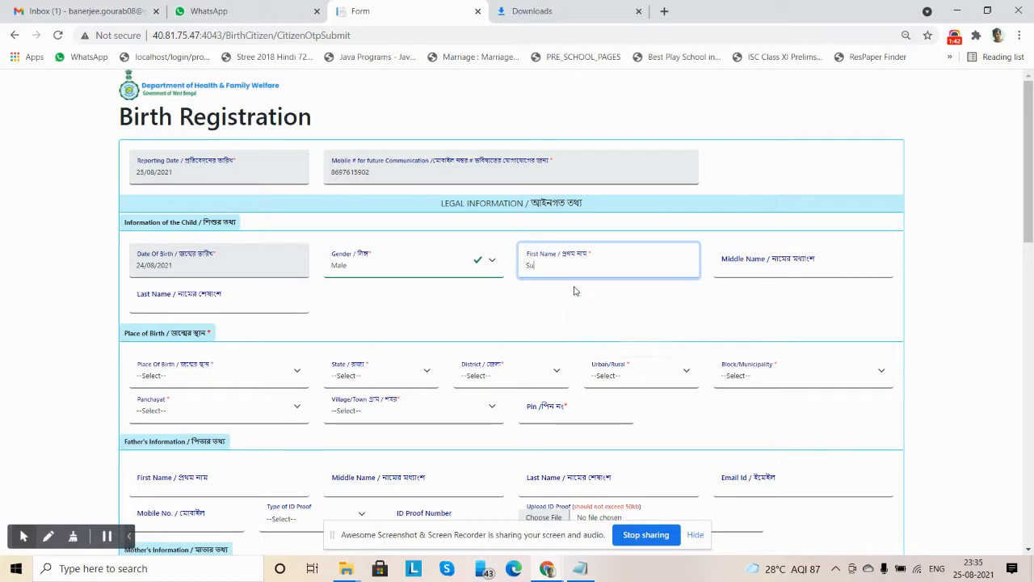
pyautogui.click(225, 304)
pyautogui.click(455, 333)
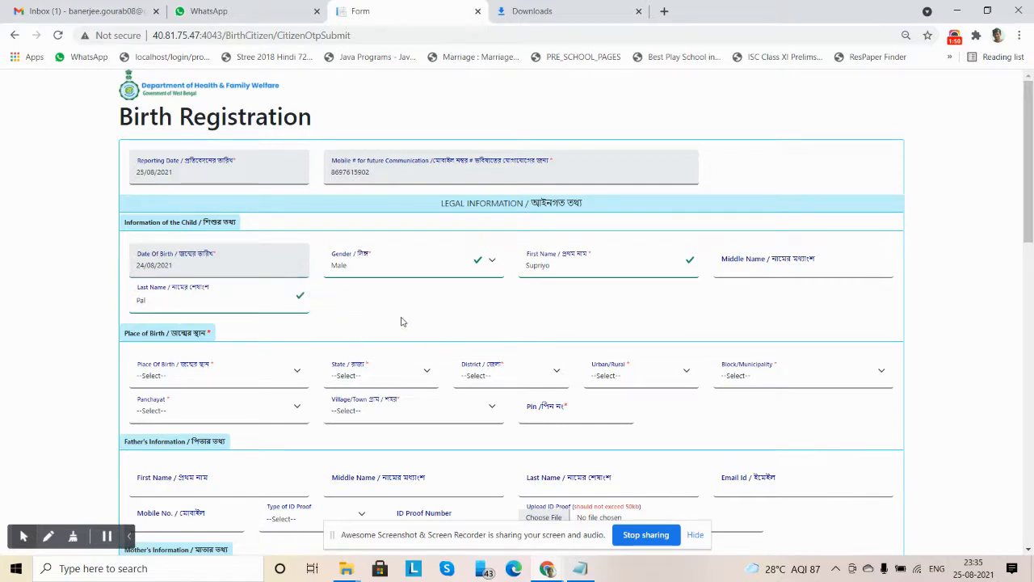
# Set the place of birth to Hospital, with state West Bengal and district Birbhum
pyautogui.click(192, 379)
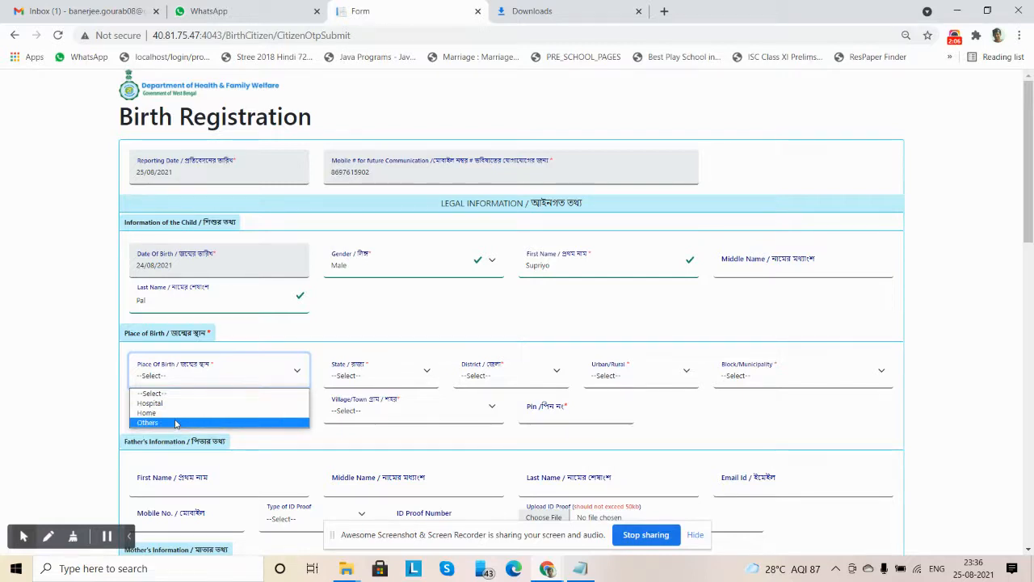
pyautogui.click(174, 403)
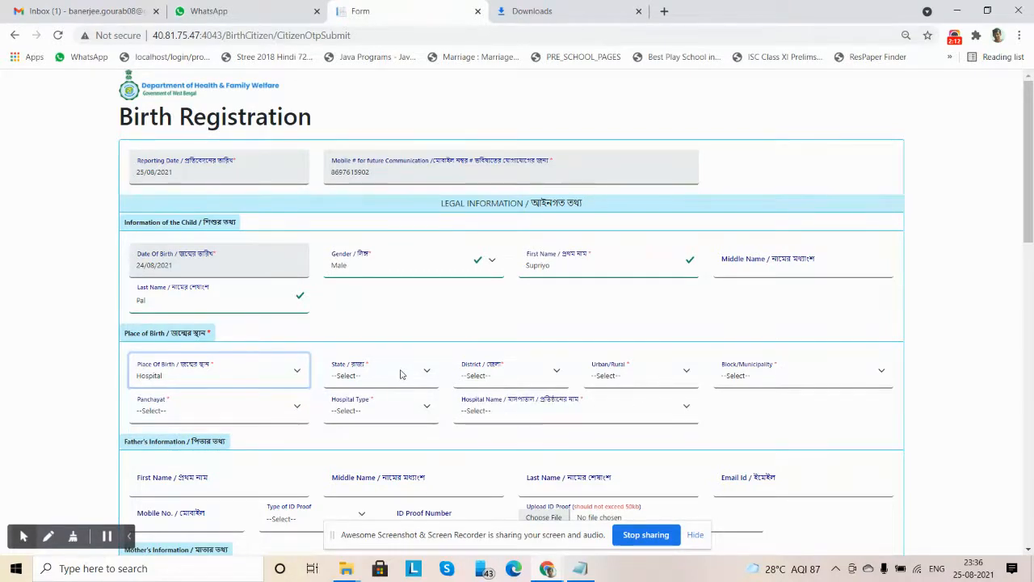
pyautogui.click(402, 374)
pyautogui.click(356, 403)
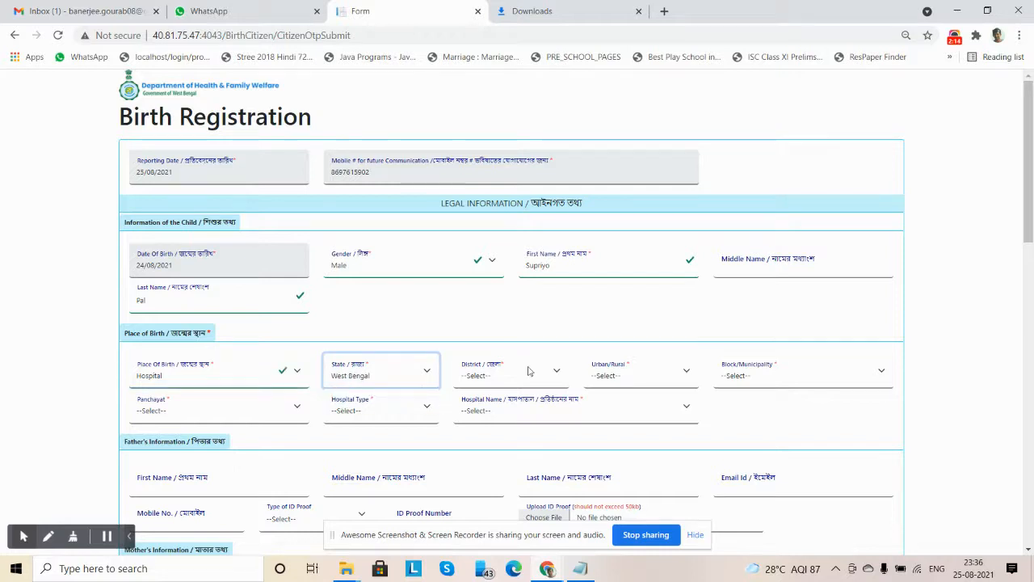
pyautogui.click(506, 376)
pyautogui.click(485, 174)
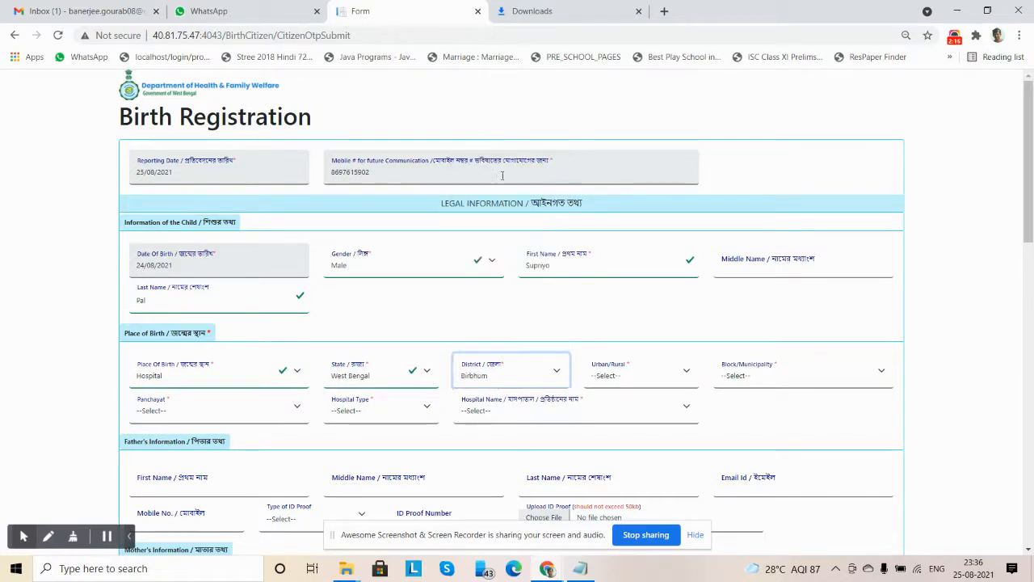
# Set the birthplace's Urban/Rural type to Block, its block to BOLPUR SRINIKETAN and its panchayat to KANKALITALA
pyautogui.click(643, 377)
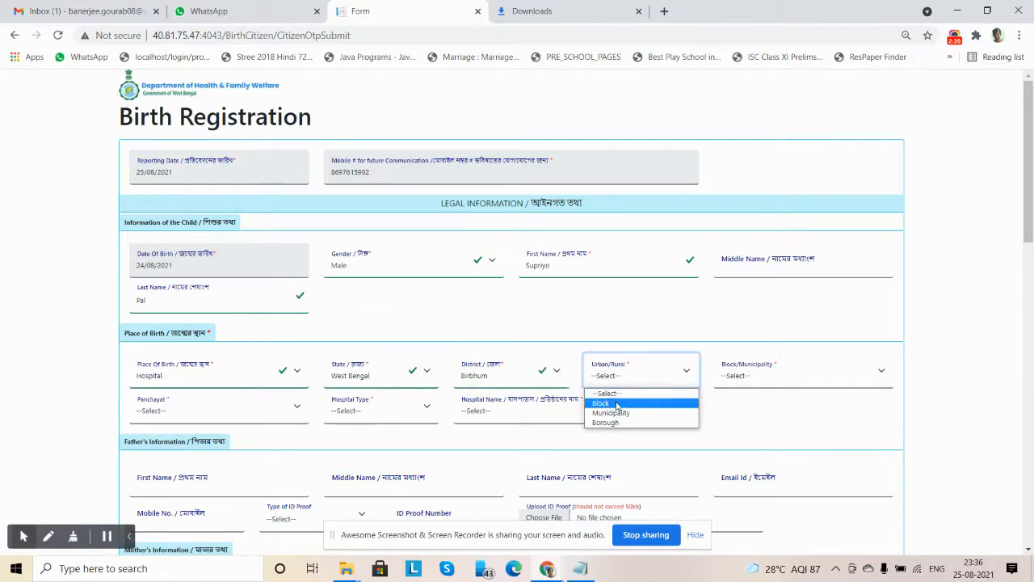
pyautogui.click(619, 404)
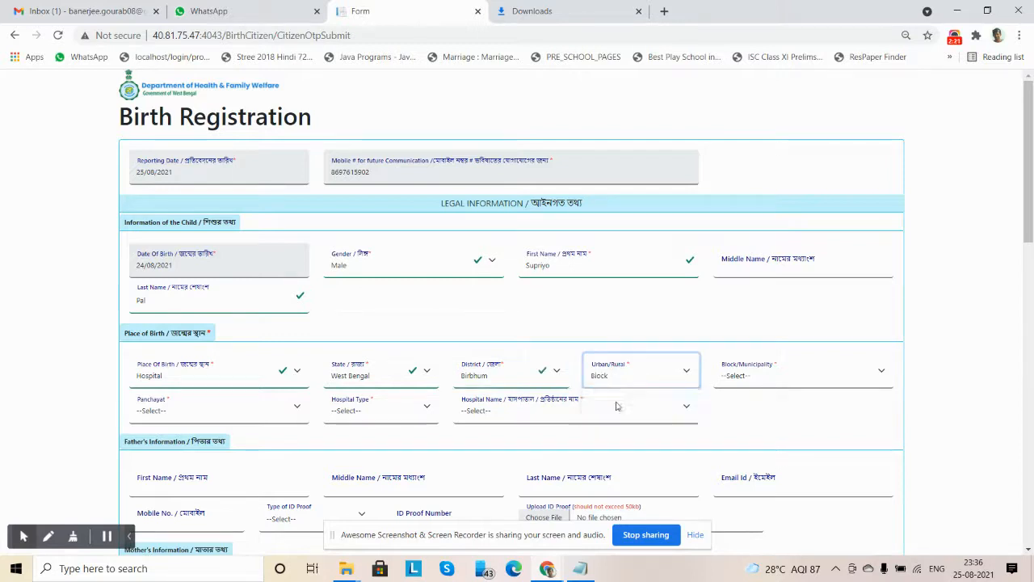
pyautogui.click(750, 380)
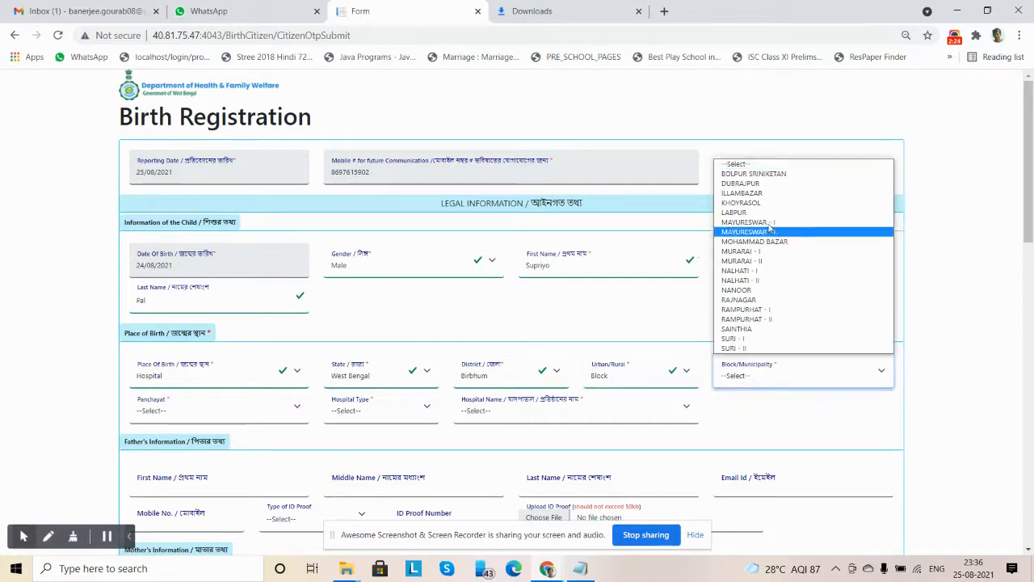
pyautogui.click(764, 174)
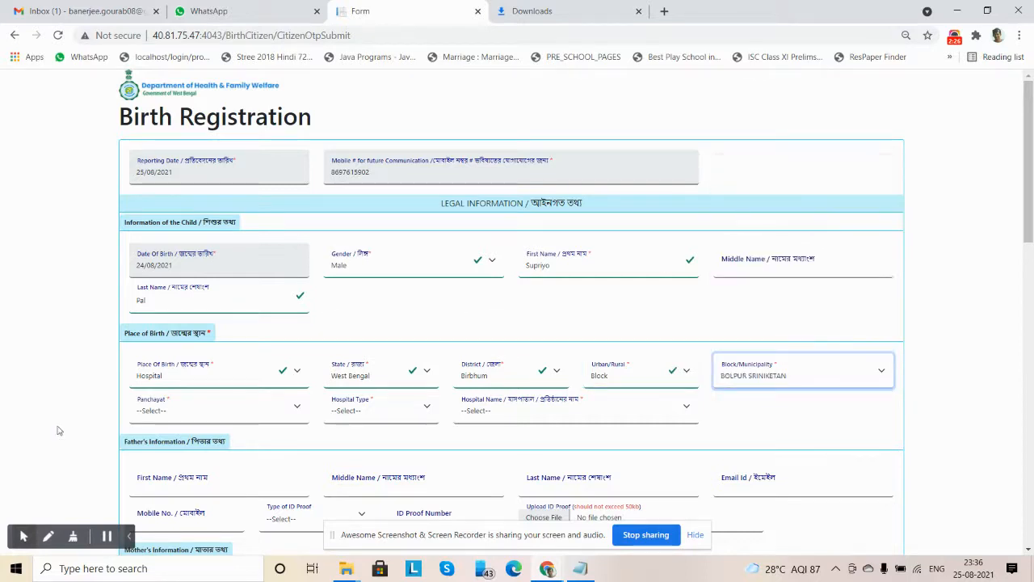
pyautogui.click(171, 417)
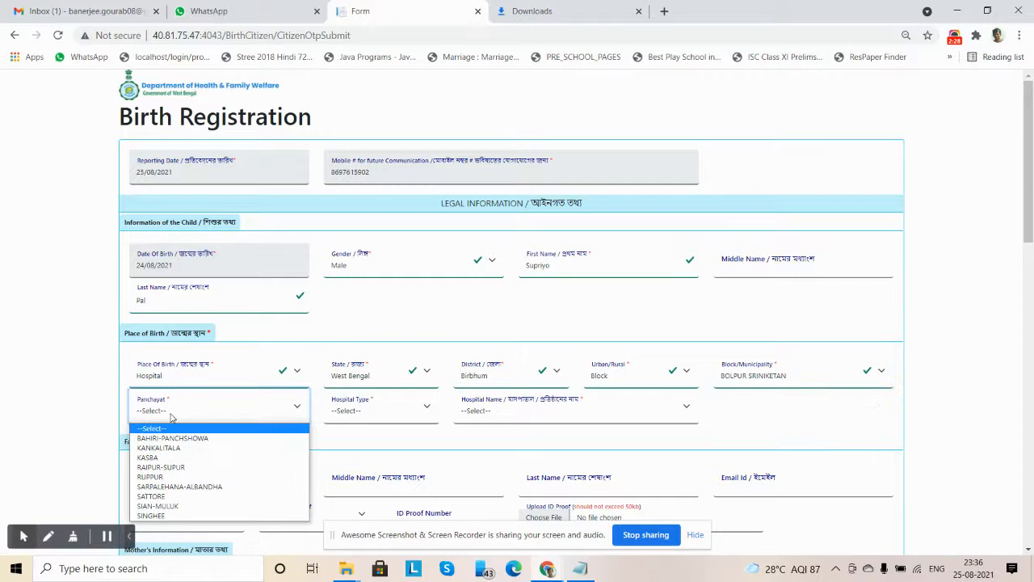
pyautogui.click(159, 448)
# Set the hospital type to Private and choose Bolpur Nursing Home as the hospital name
pyautogui.click(360, 416)
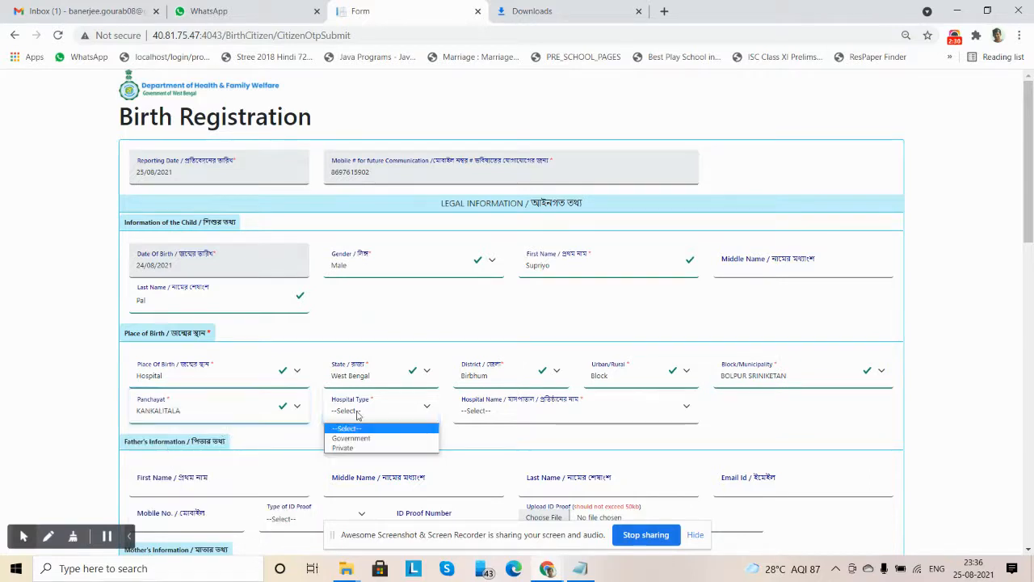
pyautogui.click(344, 449)
pyautogui.click(506, 413)
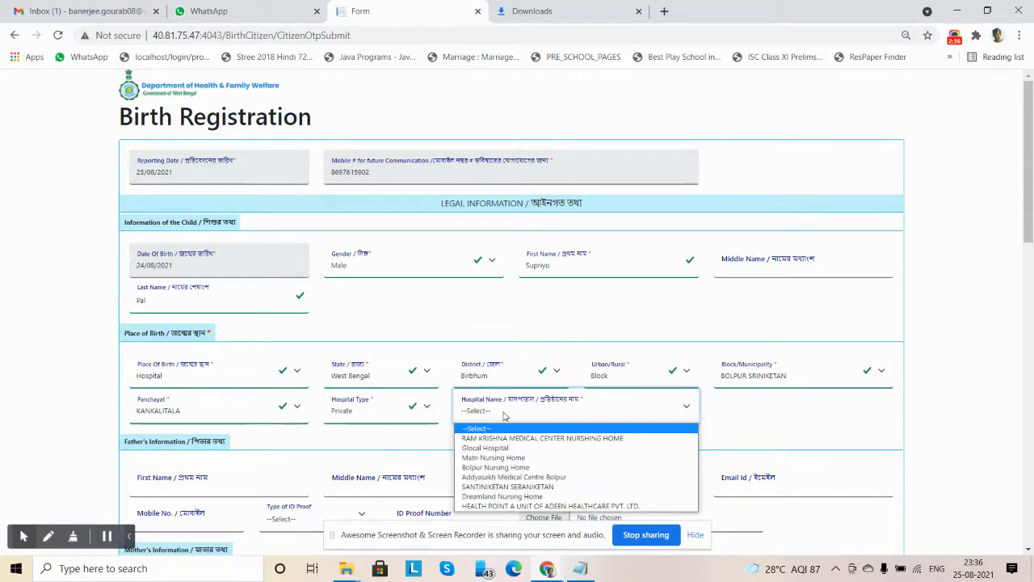
pyautogui.click(486, 466)
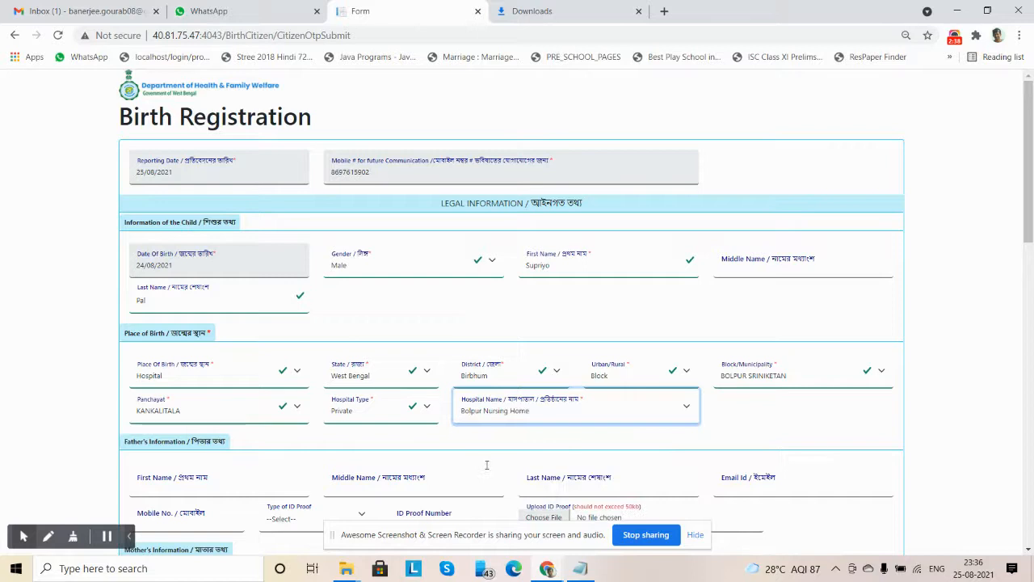
pyautogui.click(528, 429)
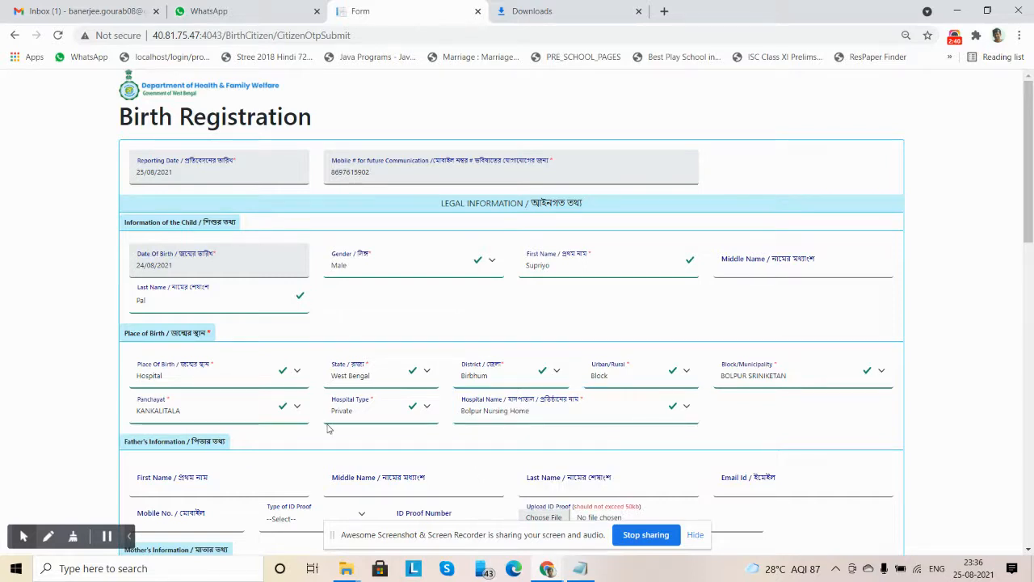
# Enter the father's first name and last name in Father's Information, leaving out the middle name
pyautogui.scroll(-3, 325, 423)
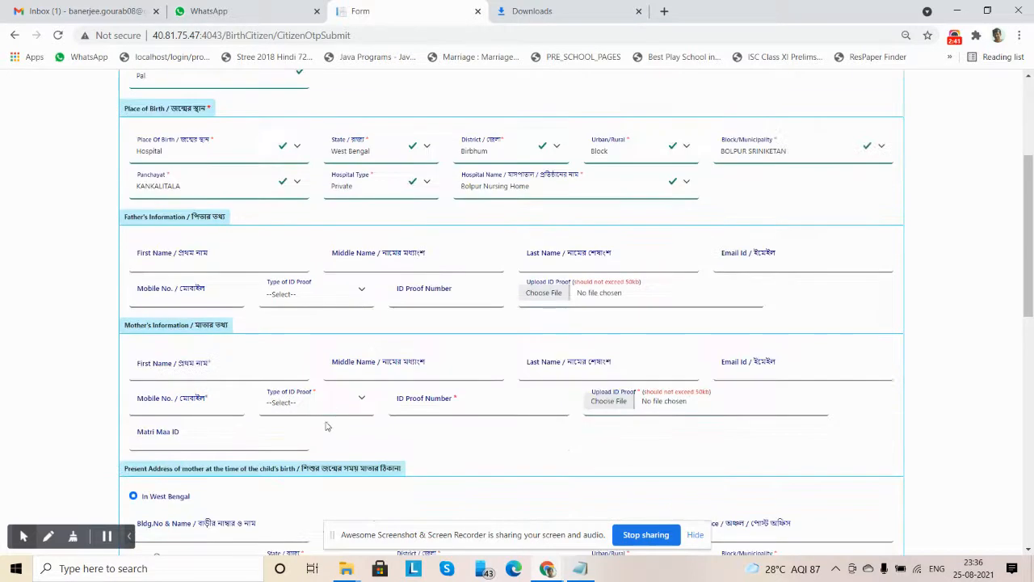
pyautogui.click(212, 261)
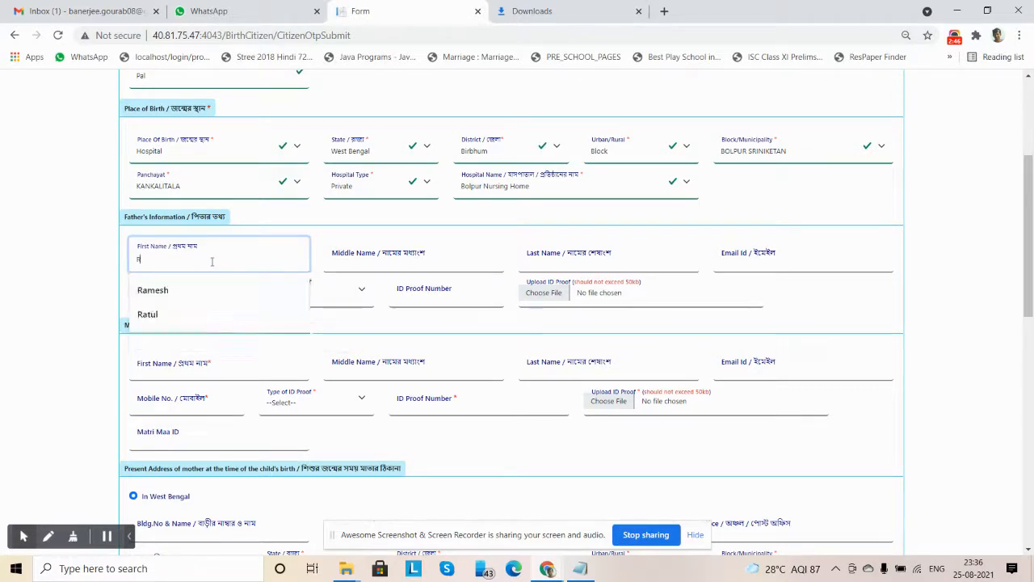
pyautogui.click(600, 264)
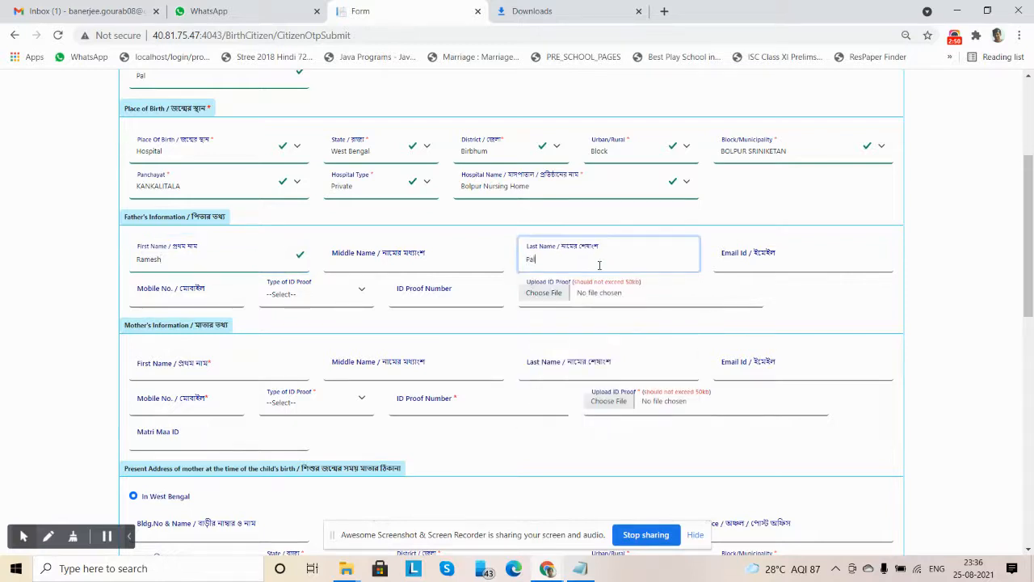
# Fill in the father's email address and mobile number
pyautogui.click(776, 260)
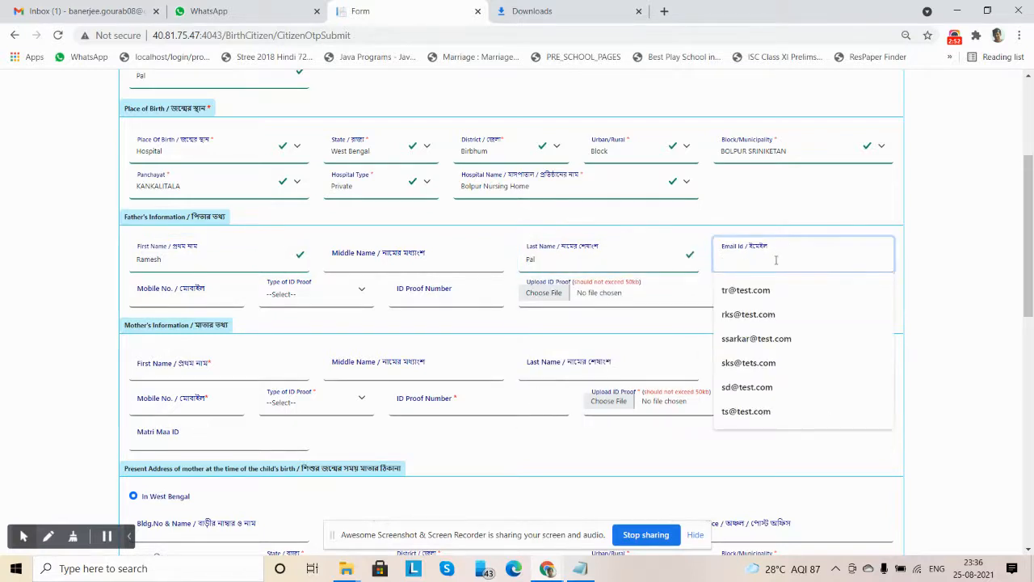
pyautogui.write('rp')
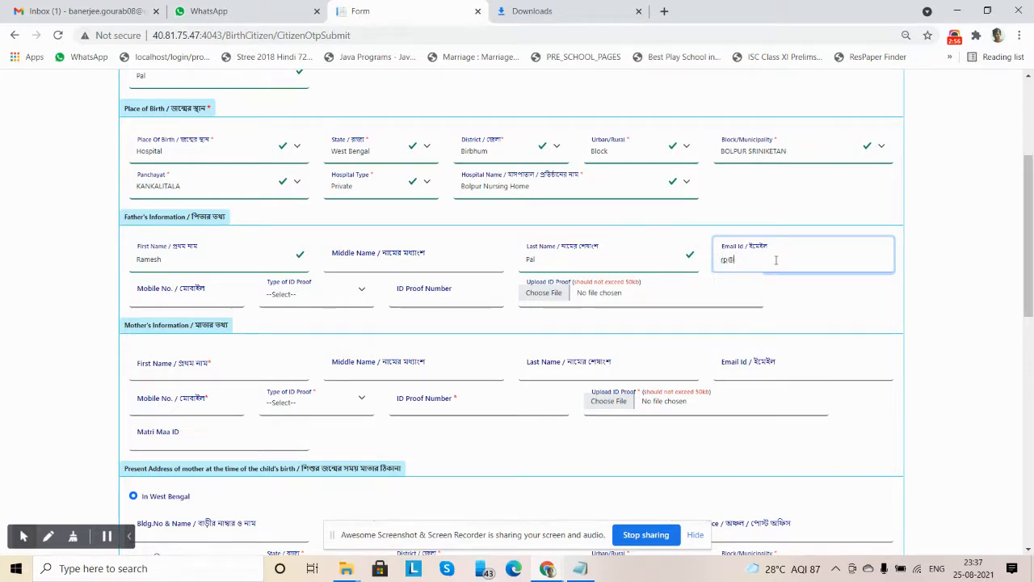
pyautogui.write('@test.com')
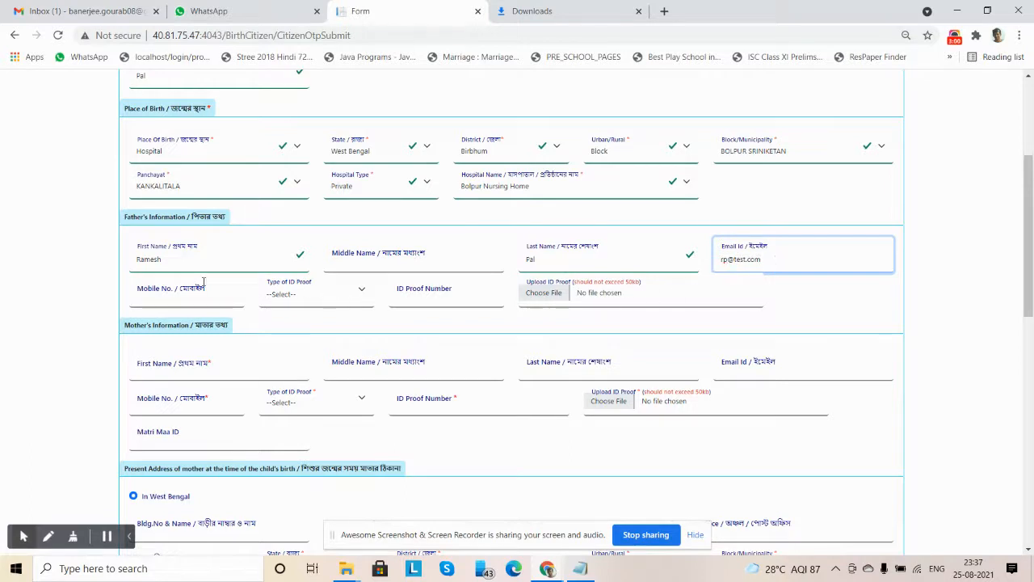
pyautogui.click(191, 295)
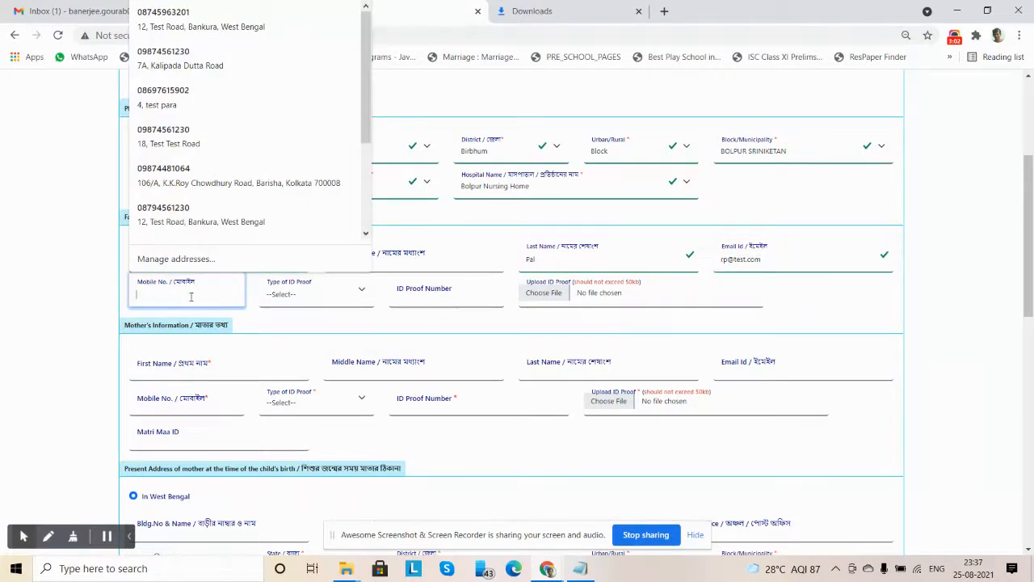
pyautogui.hotkey('ctrl', 'v')
# Set the father's ID proof type to Aadhaar and enter his ID proof number
pyautogui.click(319, 299)
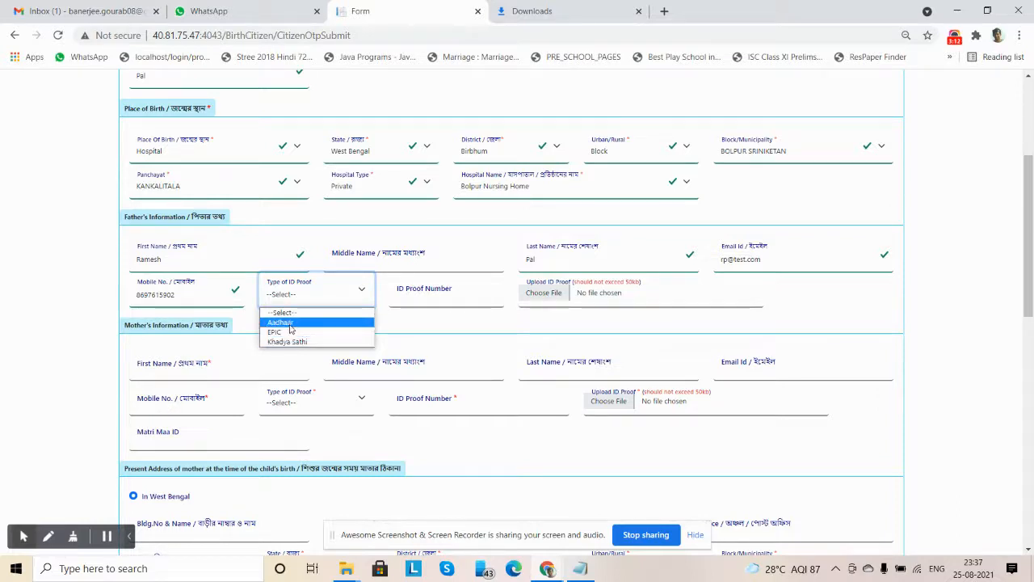
pyautogui.click(290, 324)
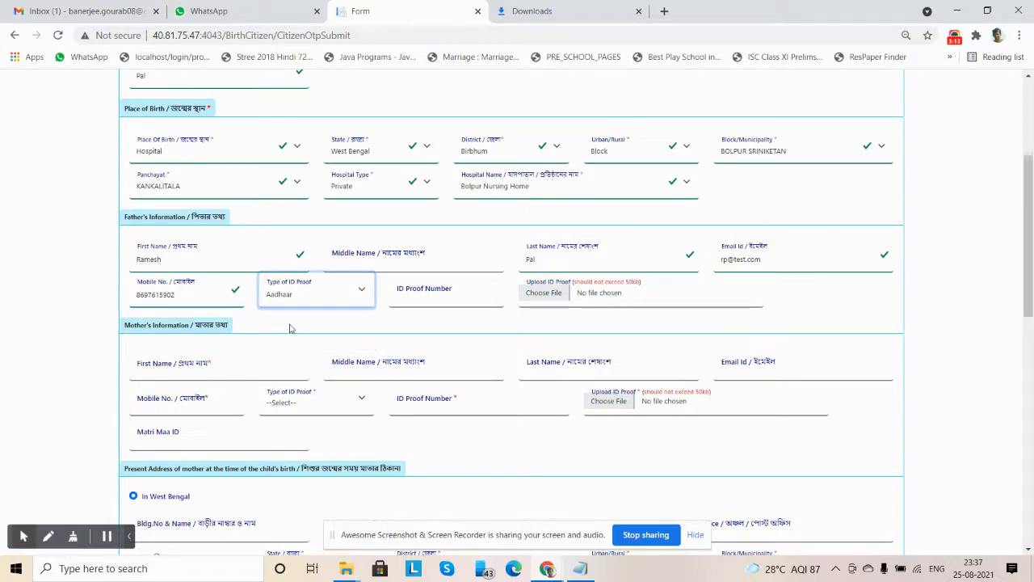
pyautogui.click(413, 299)
pyautogui.click(412, 325)
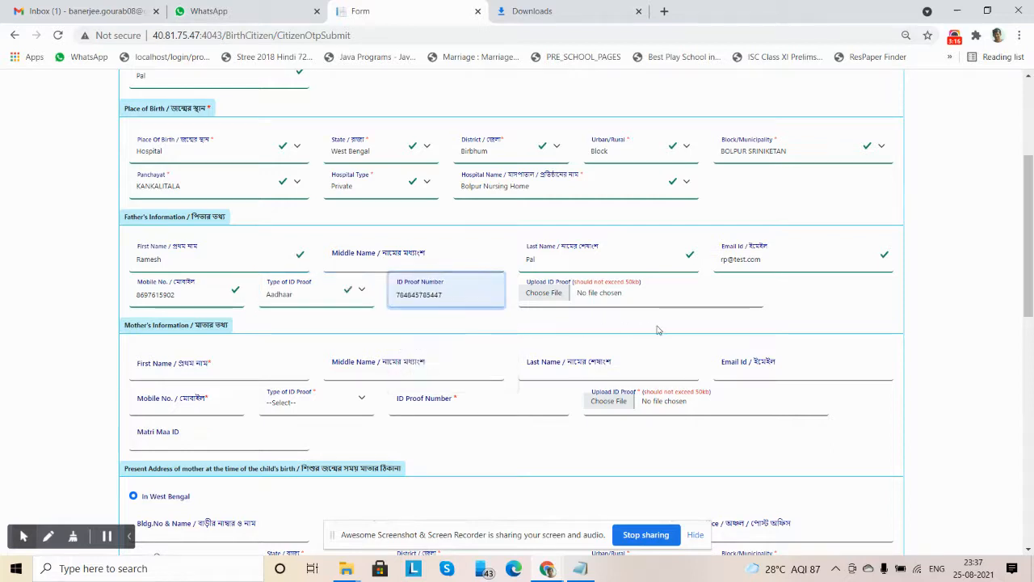
# Start choosing the father's ID proof file and browse drive D through KPMG bk and the office work files to the Evesoj folder
pyautogui.click(554, 297)
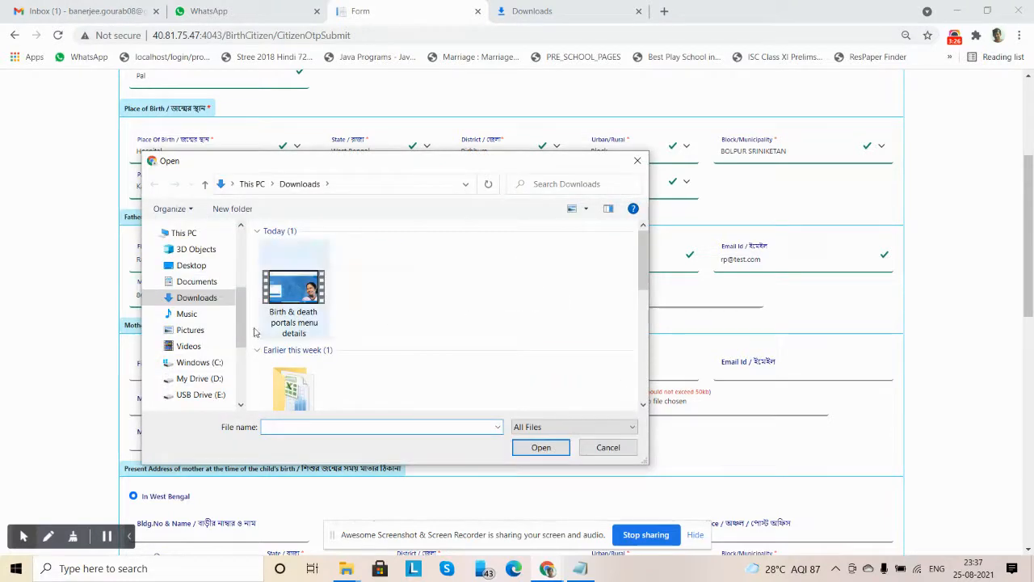
pyautogui.click(207, 285)
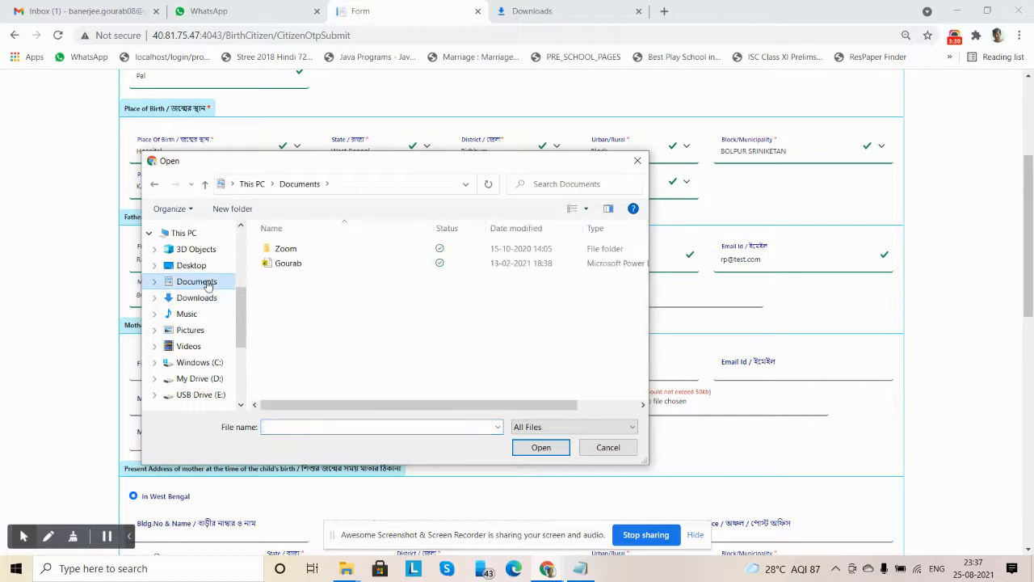
pyautogui.click(201, 378)
pyautogui.doubleClick(306, 278)
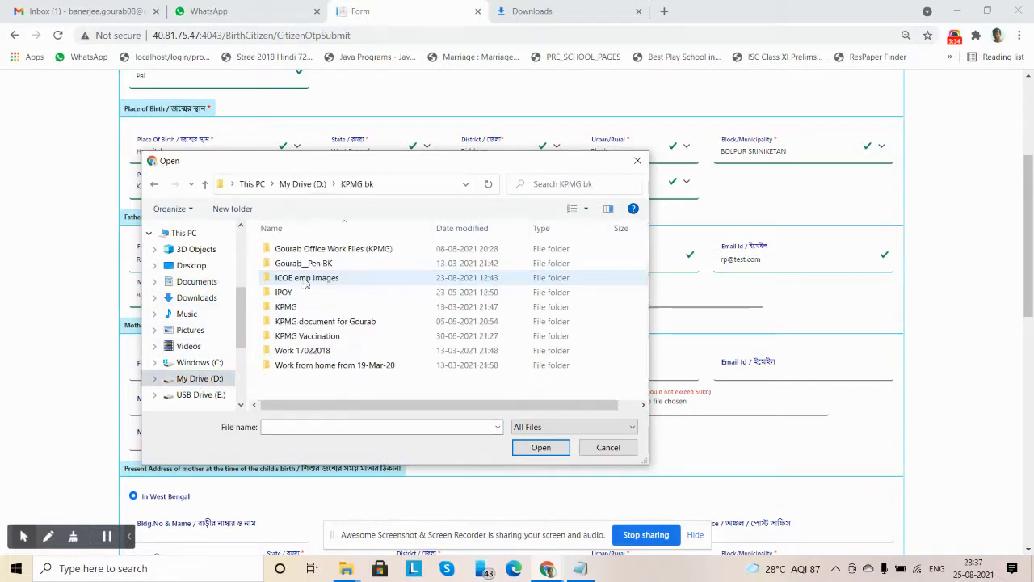
pyautogui.doubleClick(290, 249)
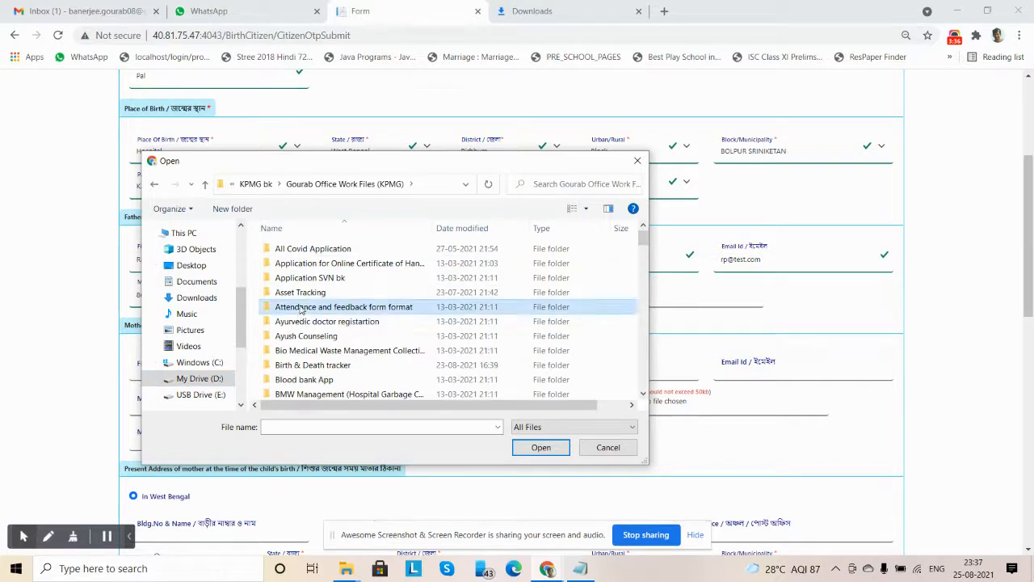
pyautogui.scroll(-6, 300, 314)
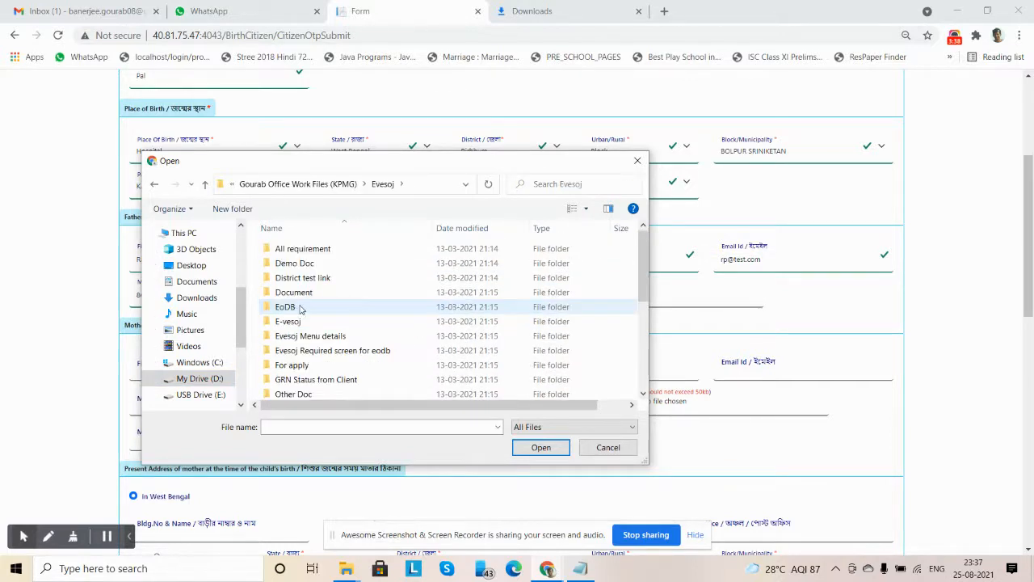
pyautogui.doubleClick(298, 292)
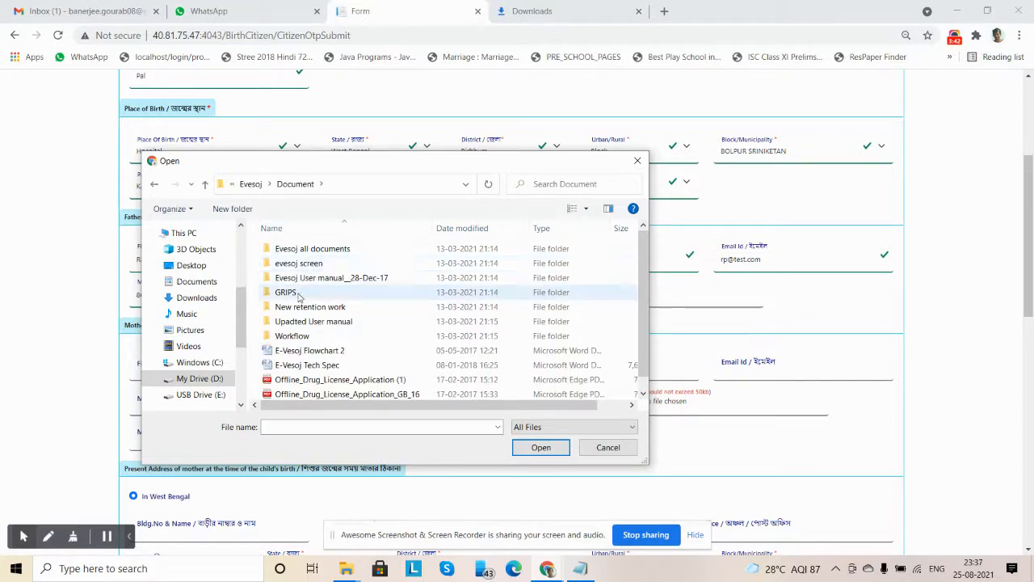
pyautogui.scroll(-1, 301, 300)
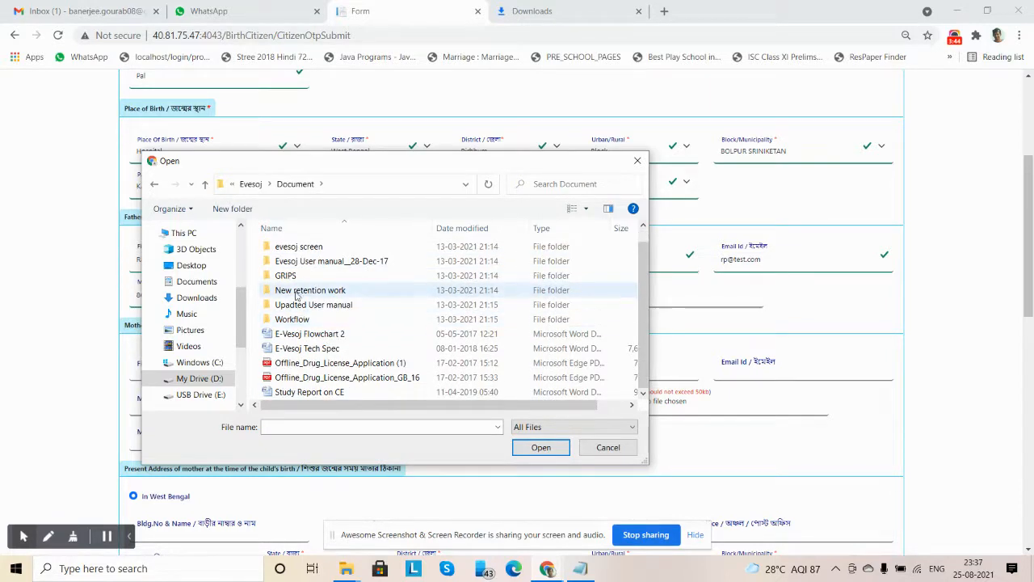
pyautogui.scroll(1, 293, 293)
pyautogui.click(250, 183)
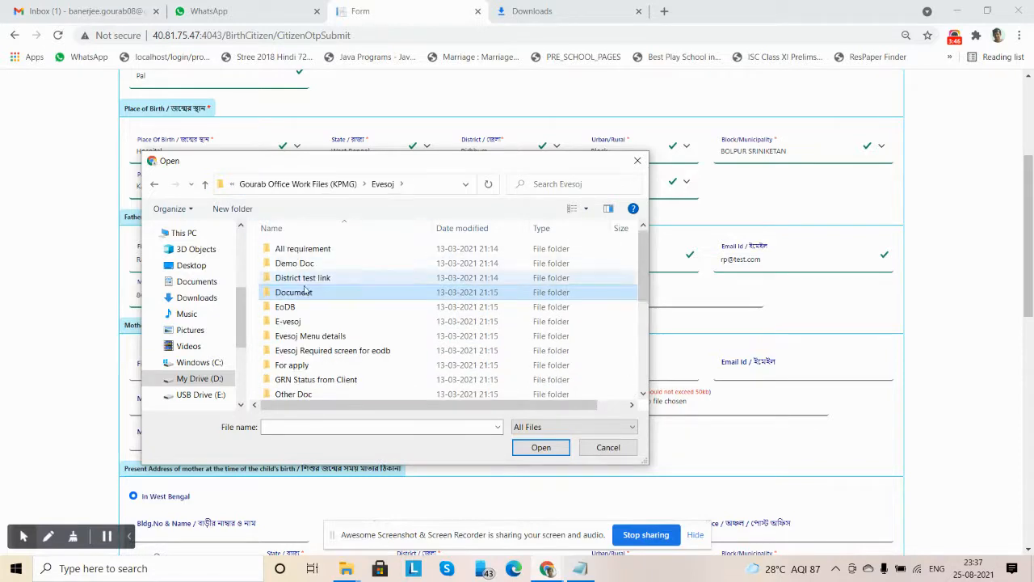
# Upload demo.pdf from the doc folder inside Testing Element as the father's ID proof
pyautogui.scroll(-5, 307, 351)
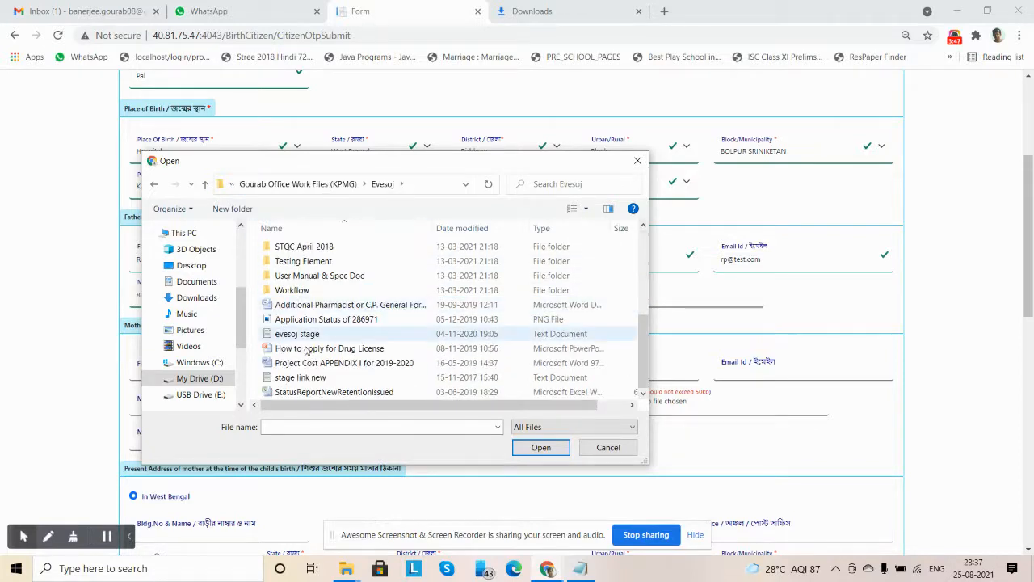
pyautogui.doubleClick(295, 261)
pyautogui.doubleClick(294, 248)
pyautogui.scroll(-2, 341, 300)
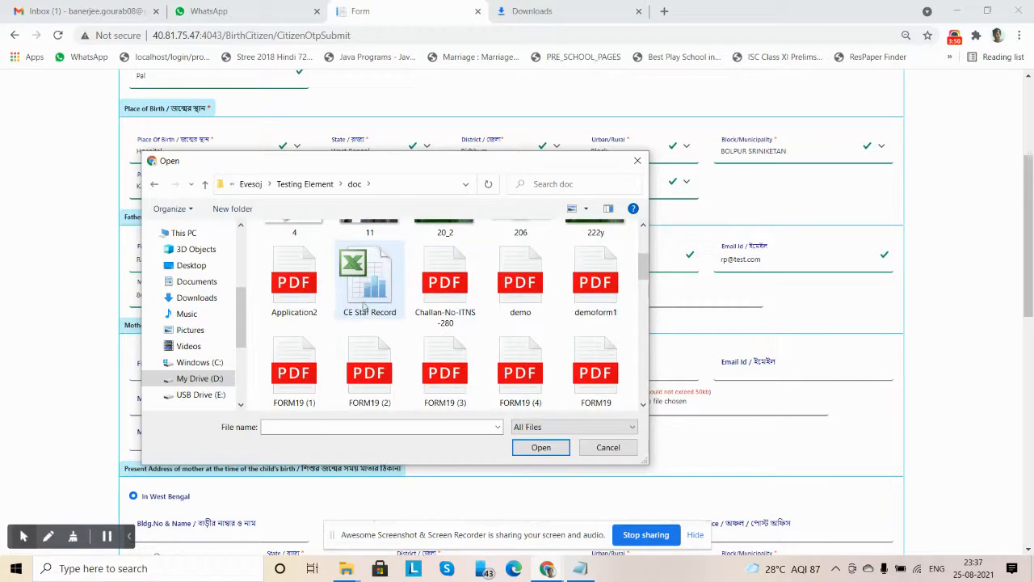
pyautogui.doubleClick(520, 286)
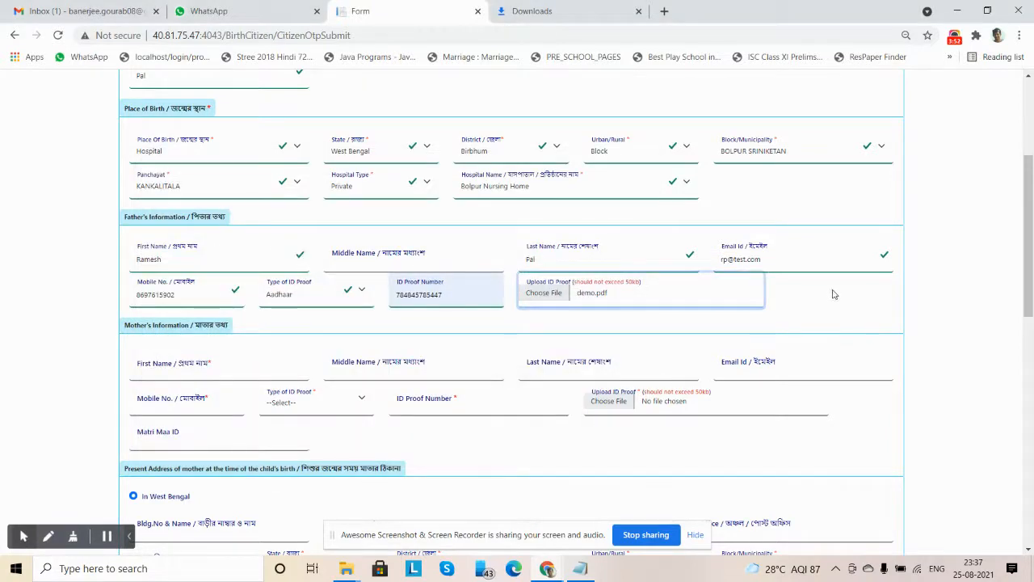
# Enter the mother's first name and last name in Mother's Information, leaving out the middle name
pyautogui.click(176, 371)
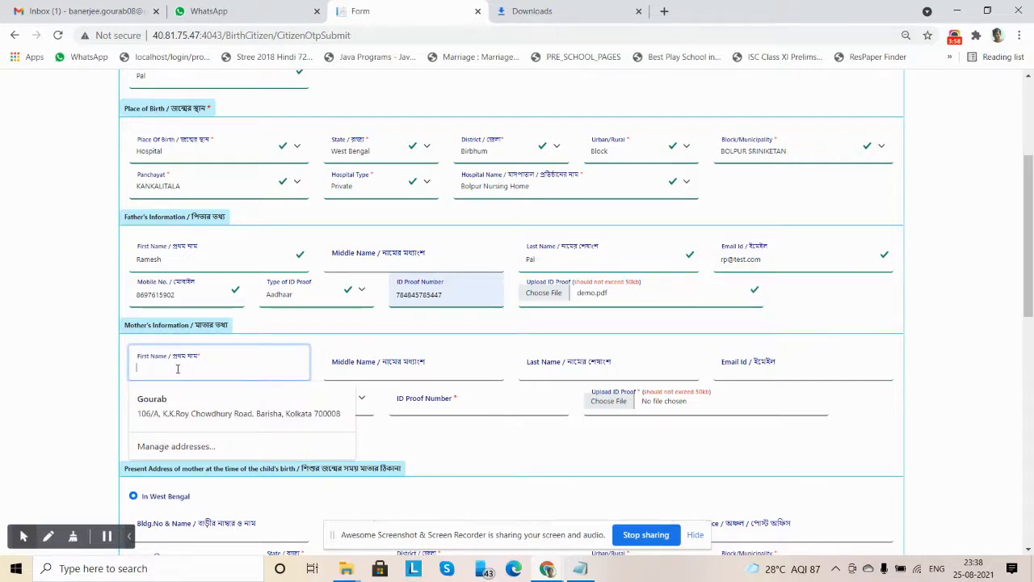
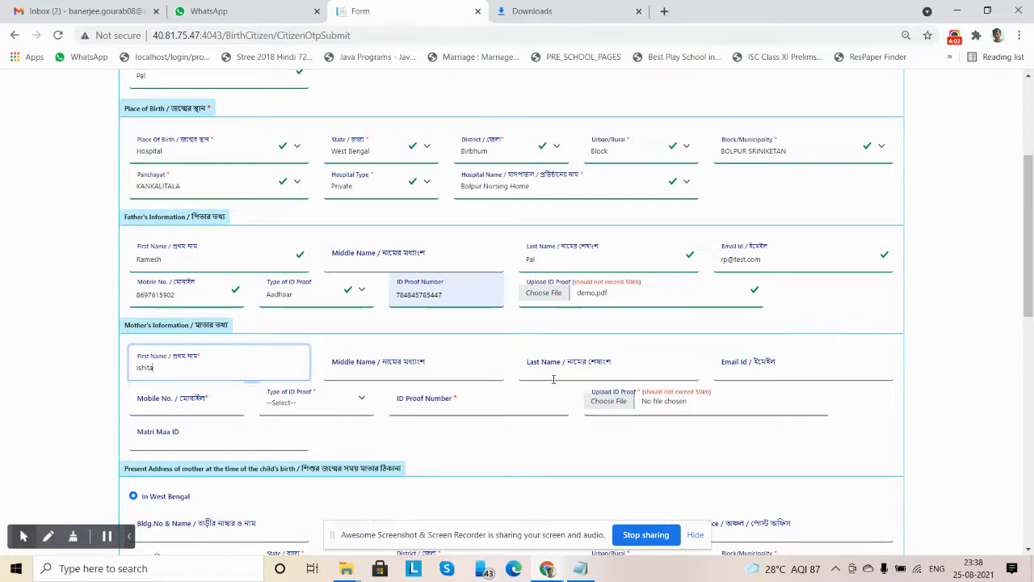
pyautogui.click(556, 370)
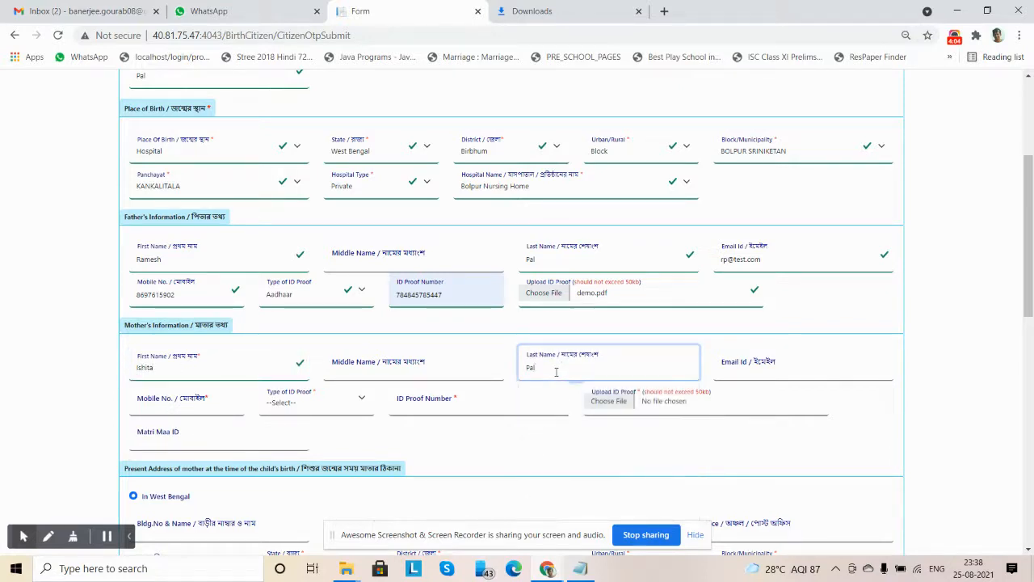
# Fill in the mother's email address and mobile number
pyautogui.click(769, 370)
pyautogui.write('ip@test.com')
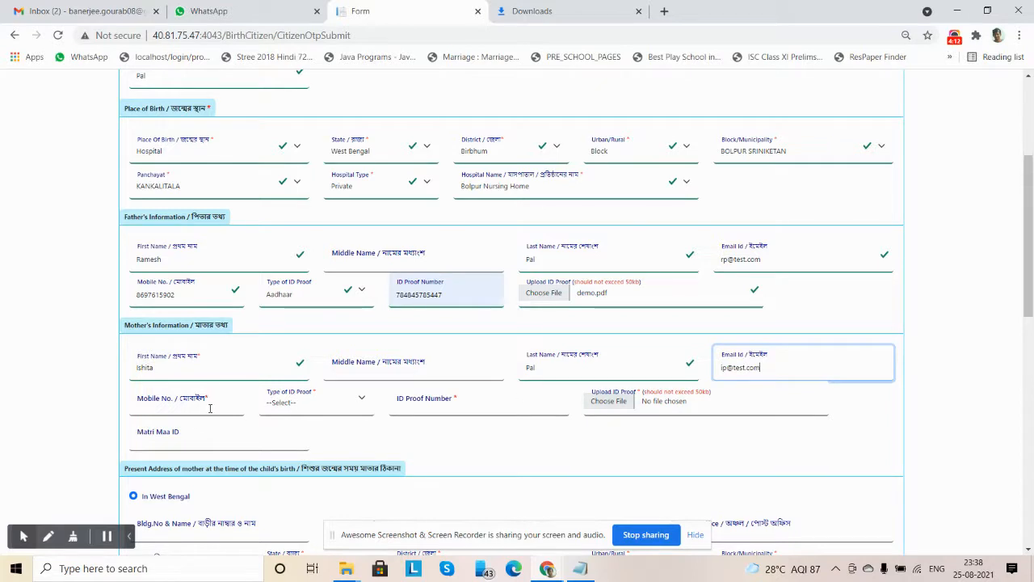
pyautogui.click(210, 408)
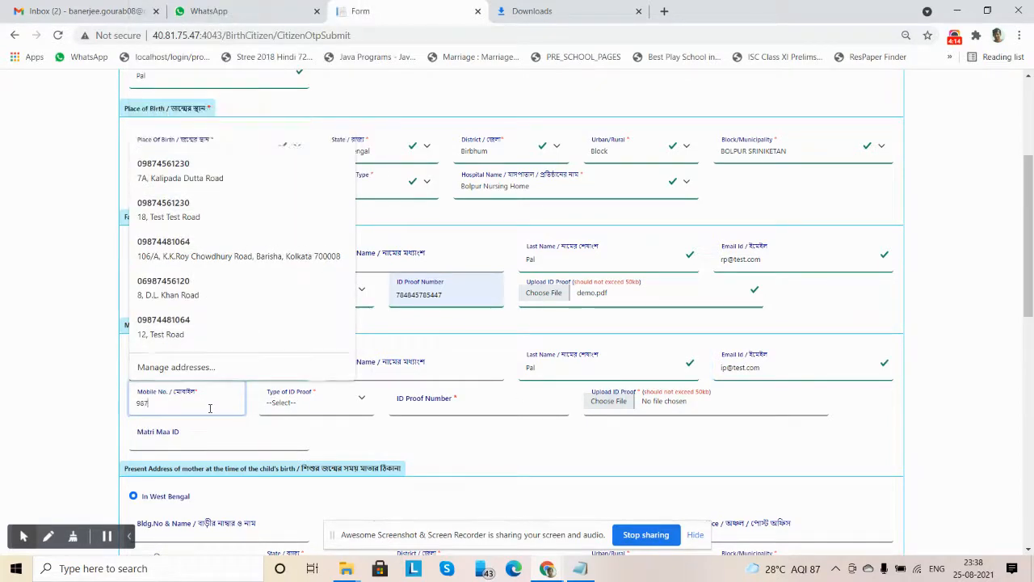
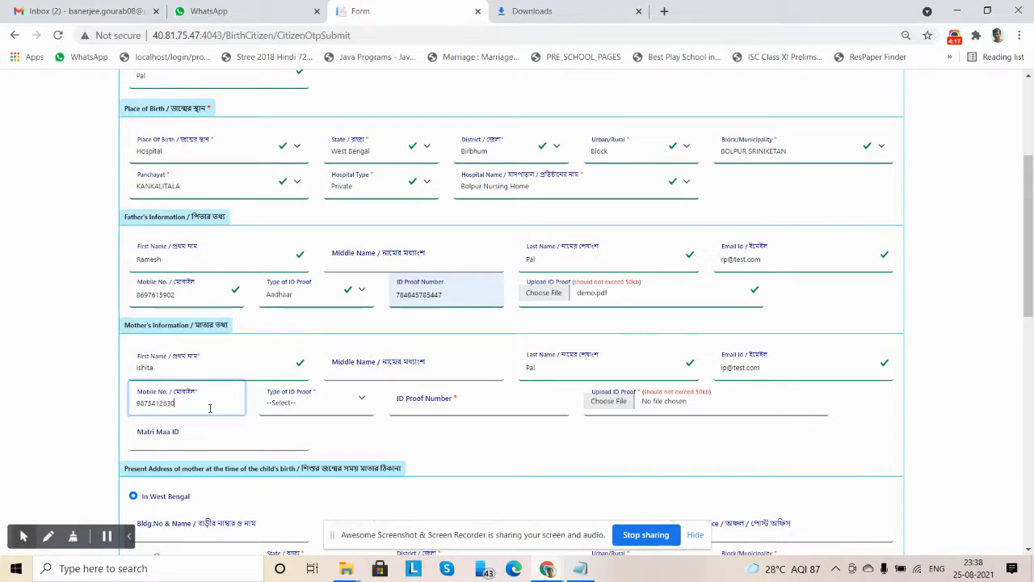
# Set the mother's ID proof type to Aadhaar and enter her ID proof number
pyautogui.click(301, 405)
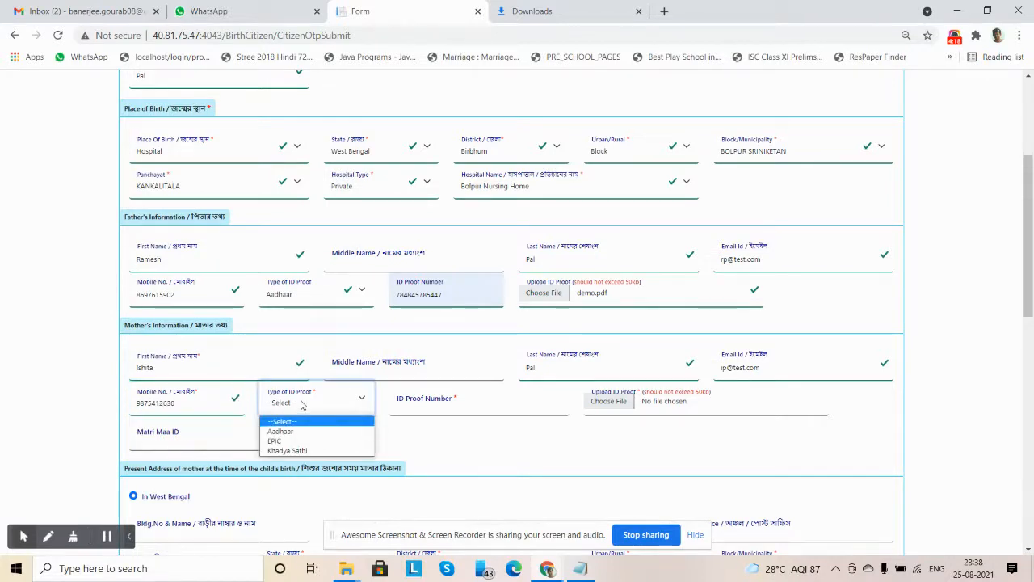
pyautogui.click(282, 431)
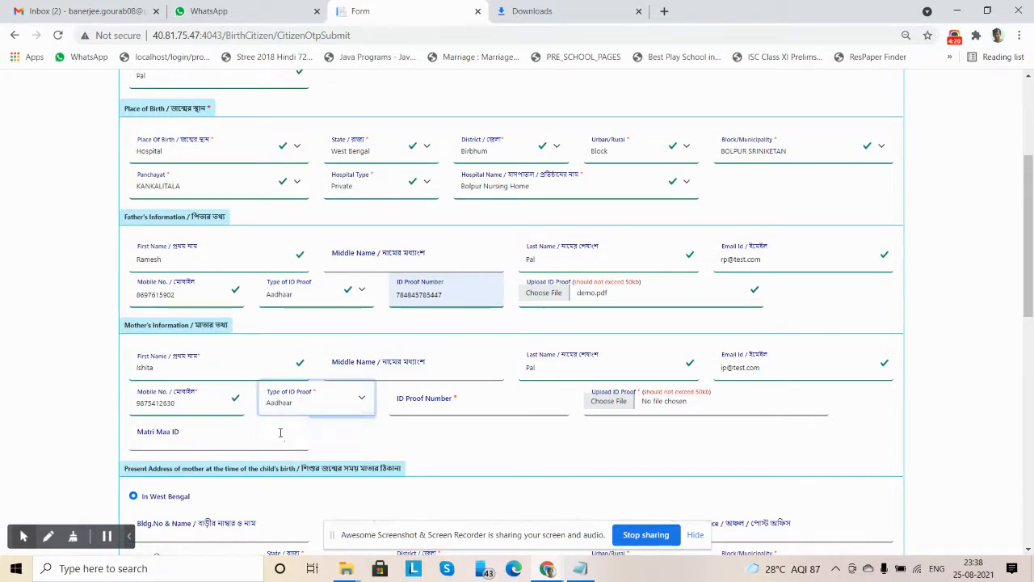
pyautogui.click(428, 404)
pyautogui.click(412, 432)
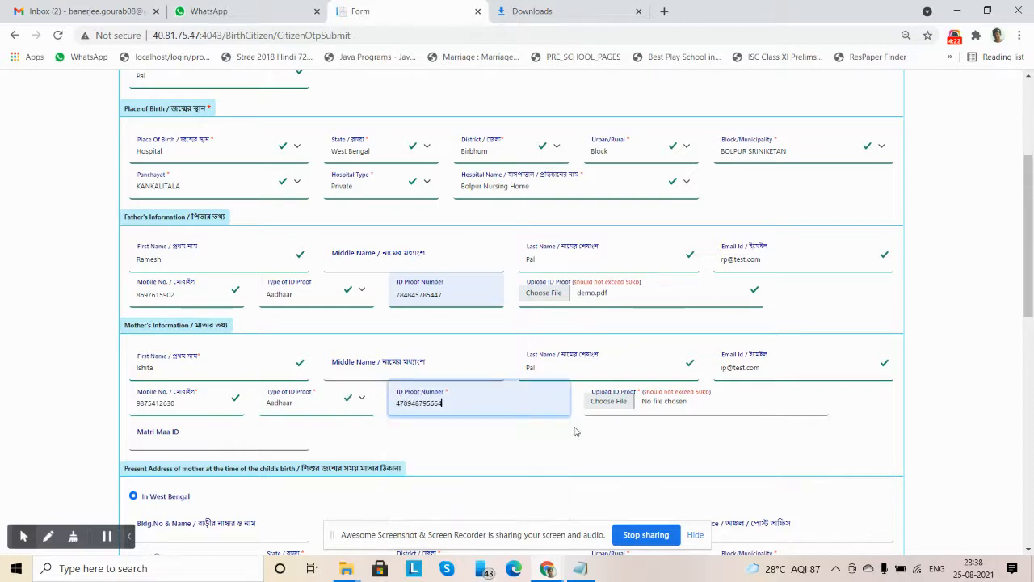
# Upload demoform1.pdf as the mother's ID proof
pyautogui.click(615, 402)
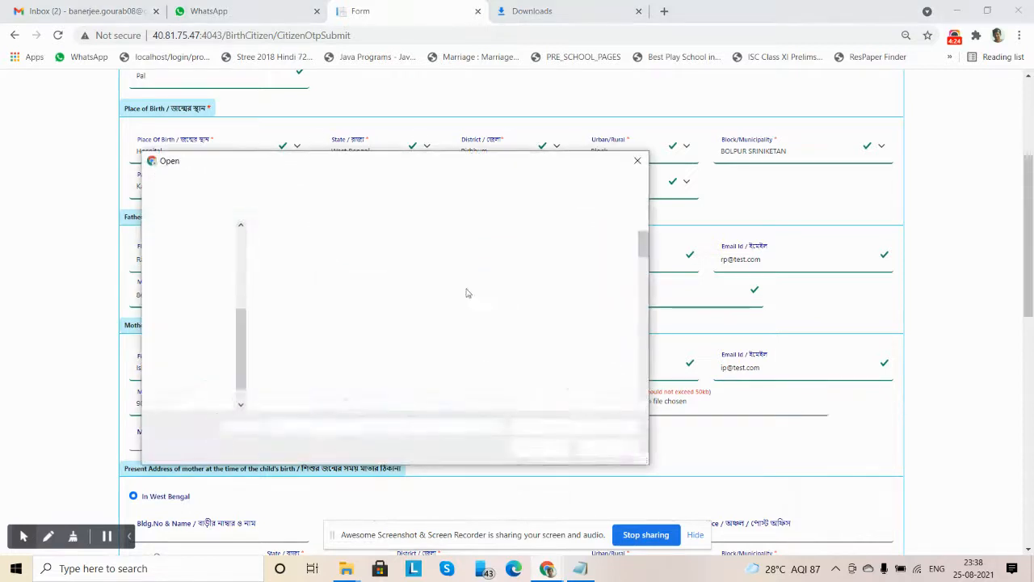
pyautogui.moveTo(644, 242); pyautogui.dragTo(644, 272)
pyautogui.click(601, 267)
pyautogui.doubleClick(601, 267)
# Enter the mother's Matri Maa ID
pyautogui.click(209, 438)
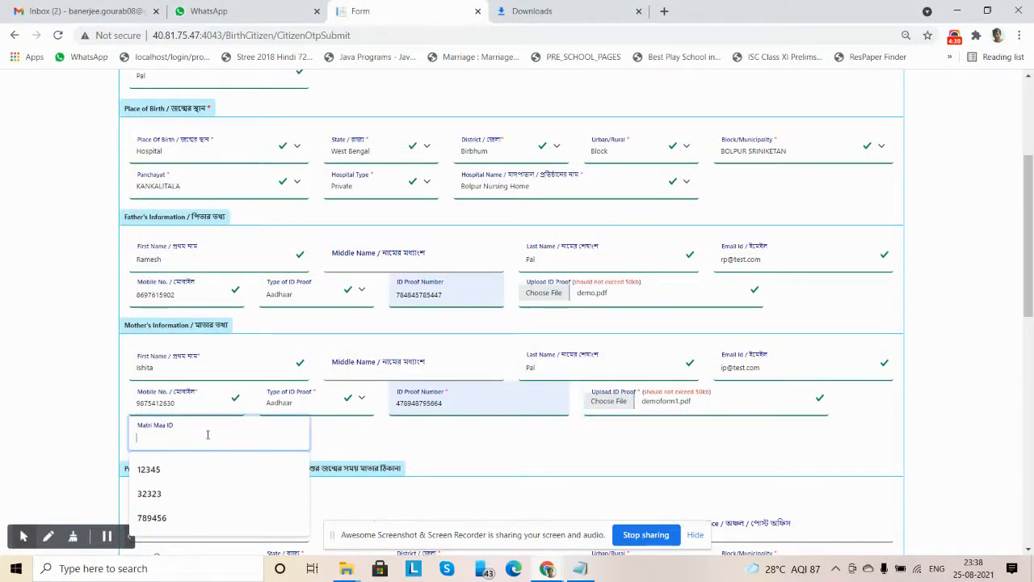
pyautogui.write('23232')
pyautogui.click(524, 447)
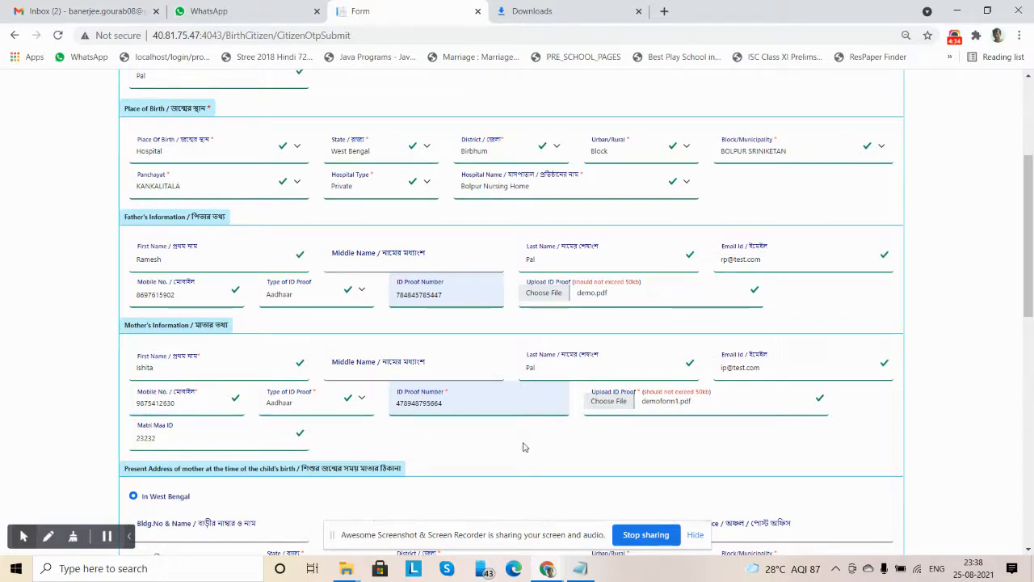
# Fill in the building, house number, street, locality and postal code of the mother's present address
pyautogui.scroll(-3, 234, 340)
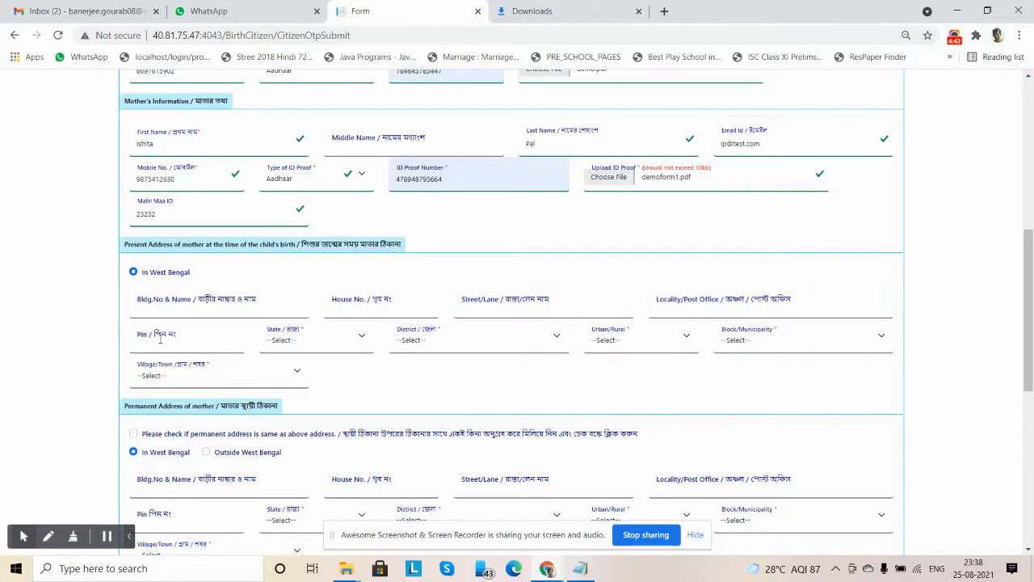
pyautogui.click(164, 307)
pyautogui.click(163, 212)
pyautogui.click(390, 307)
pyautogui.click(359, 341)
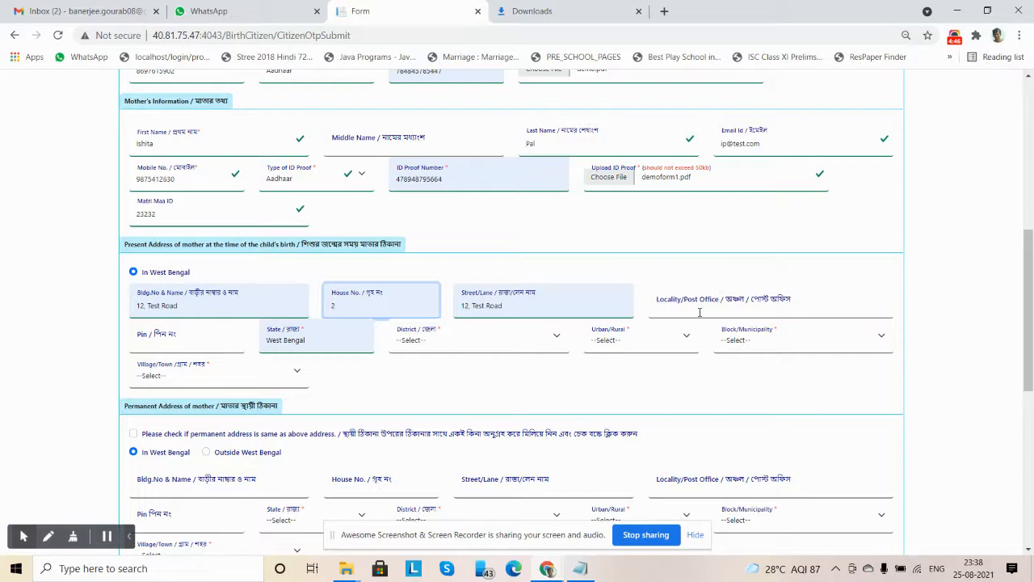
pyautogui.click(700, 311)
pyautogui.click(667, 340)
pyautogui.click(187, 338)
pyautogui.click(177, 373)
# Set the present address's state to West Bengal, district to Birbhum, Urban/Rural to Block and block to BOLPUR SRINIKETAN
pyautogui.click(323, 344)
pyautogui.click(341, 363)
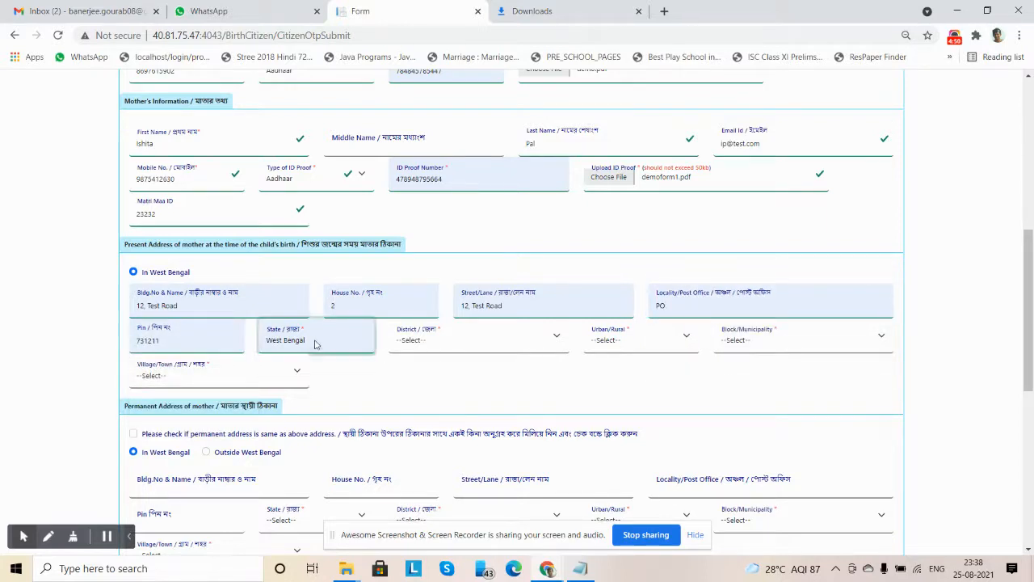
pyautogui.click(437, 344)
pyautogui.click(440, 378)
pyautogui.click(650, 339)
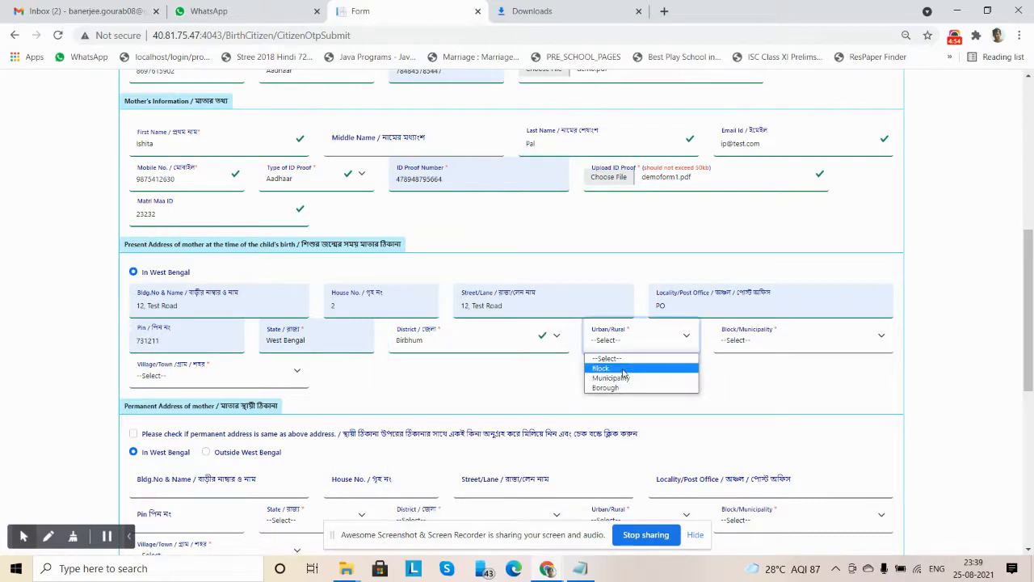
pyautogui.click(623, 370)
pyautogui.click(800, 339)
pyautogui.click(751, 364)
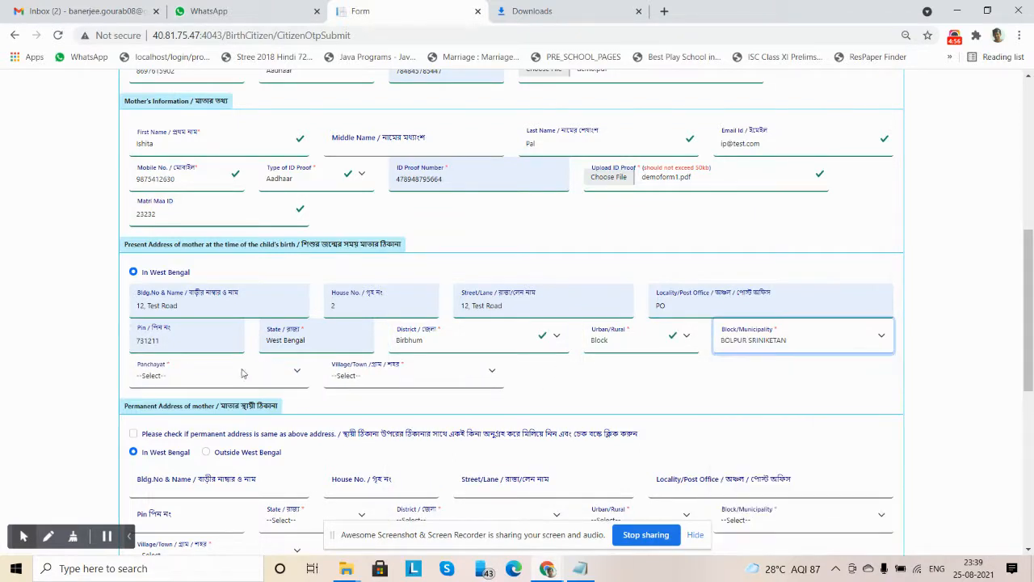
# Select KANKALITALA as the panchayat and BENGUTIA as the village in the mother's present address
pyautogui.click(242, 373)
pyautogui.click(177, 414)
pyautogui.click(354, 380)
pyautogui.scroll(-1, 380, 182)
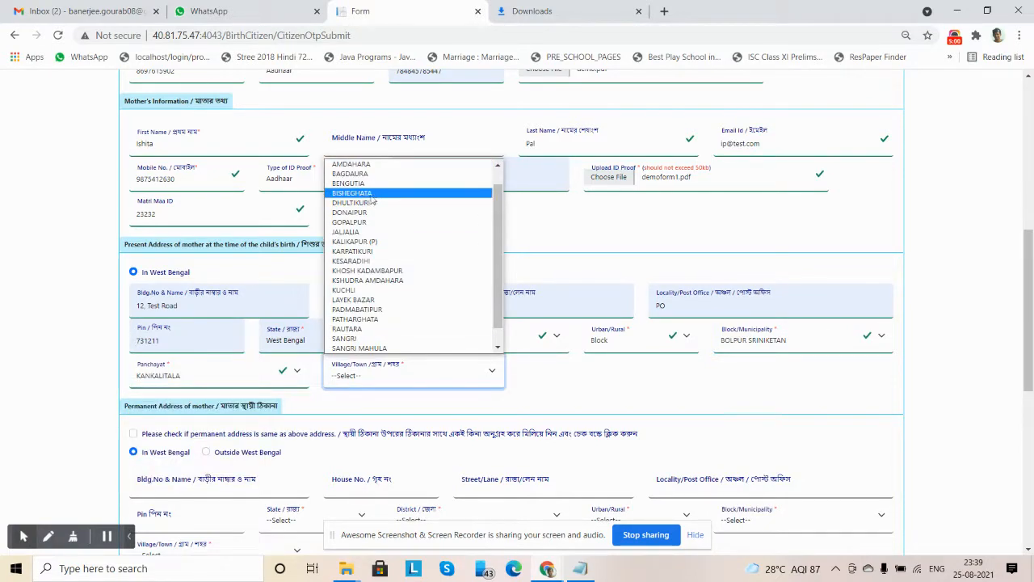
pyautogui.click(373, 184)
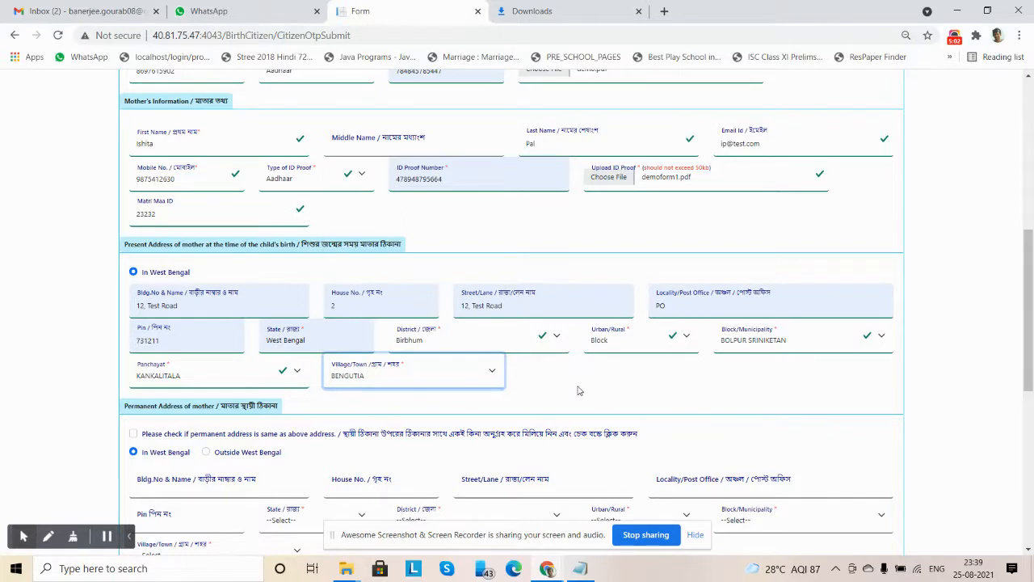
# Mark the mother's permanent address as the same as her present address
pyautogui.scroll(-3, 575, 391)
pyautogui.scroll(3, 575, 391)
pyautogui.scroll(-3, 247, 311)
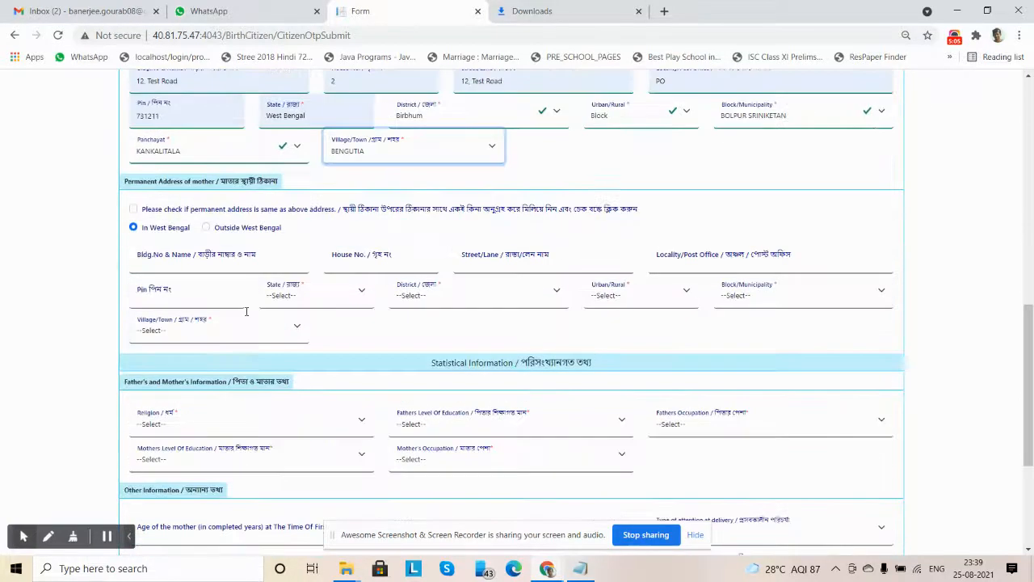
pyautogui.click(133, 210)
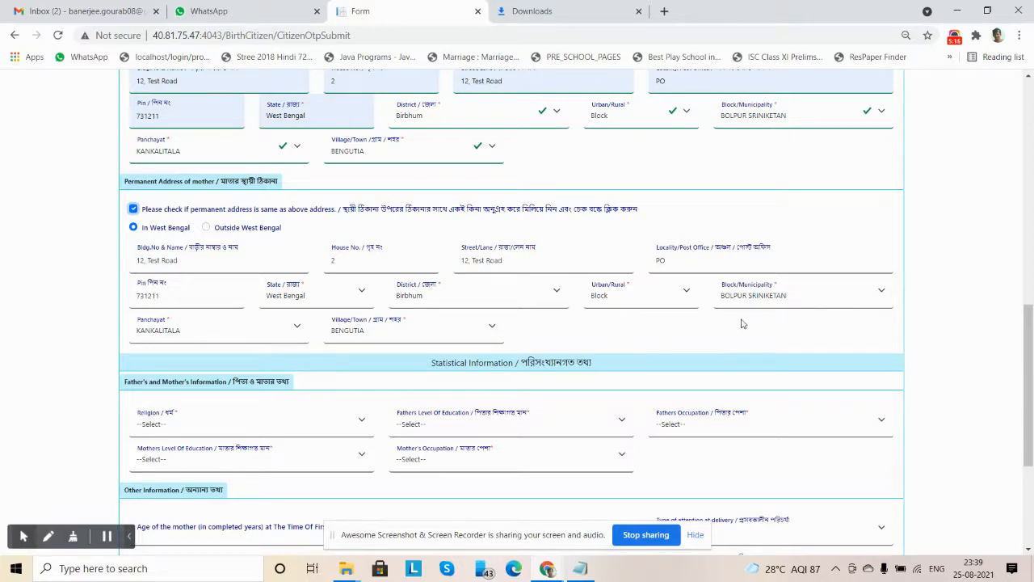
# Set religion to Hindu, father's education to Non-technical Diploma or certificate not equivalent to degree, and father's occupation to Elementary occupation
pyautogui.scroll(-3, 655, 321)
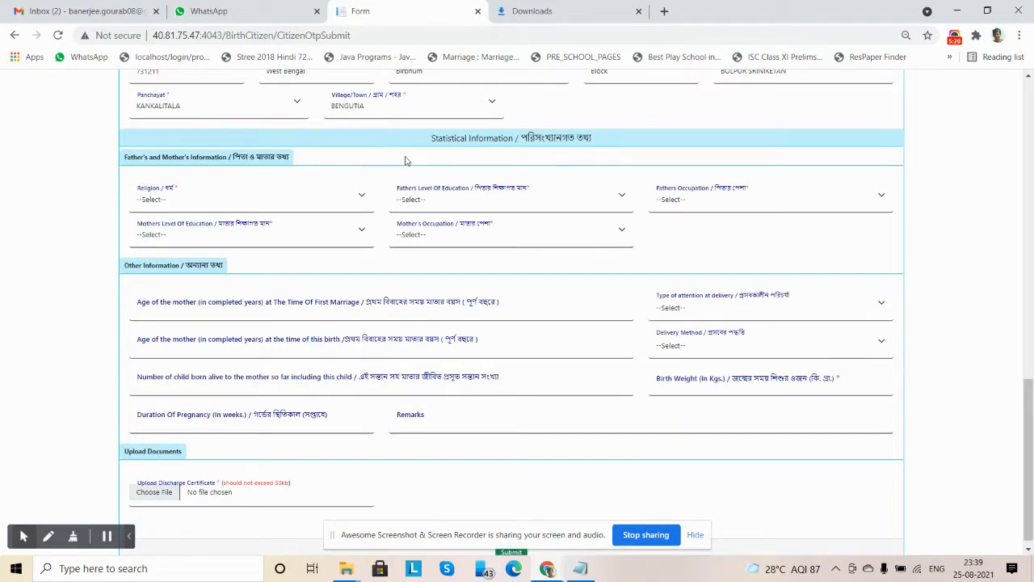
pyautogui.click(183, 201)
pyautogui.click(164, 249)
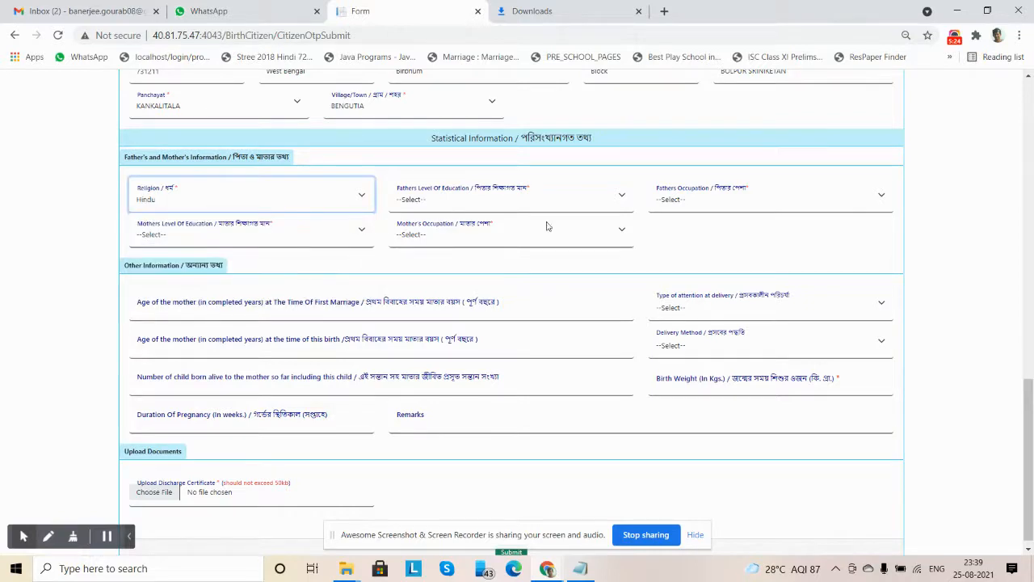
pyautogui.click(452, 203)
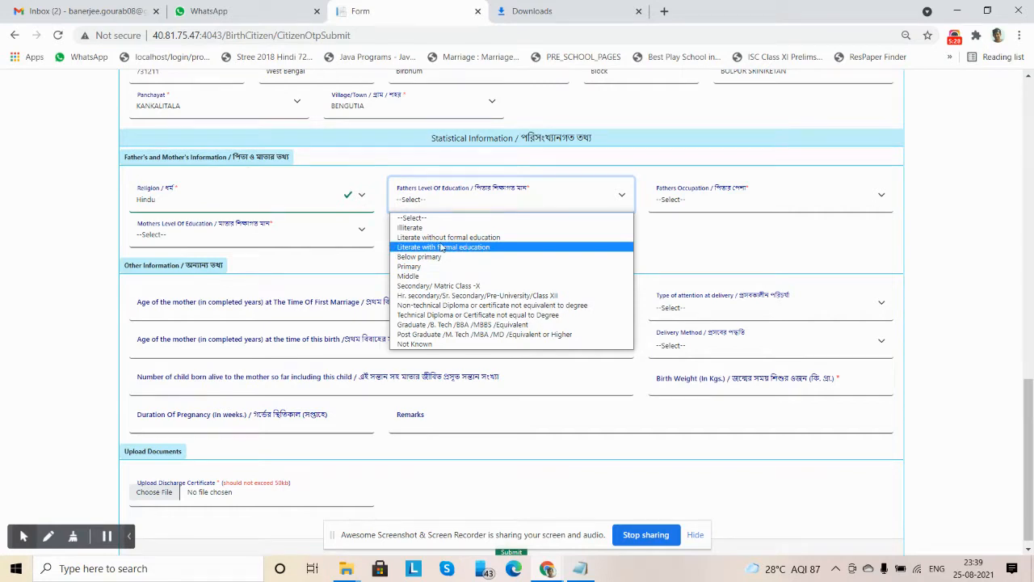
pyautogui.click(449, 305)
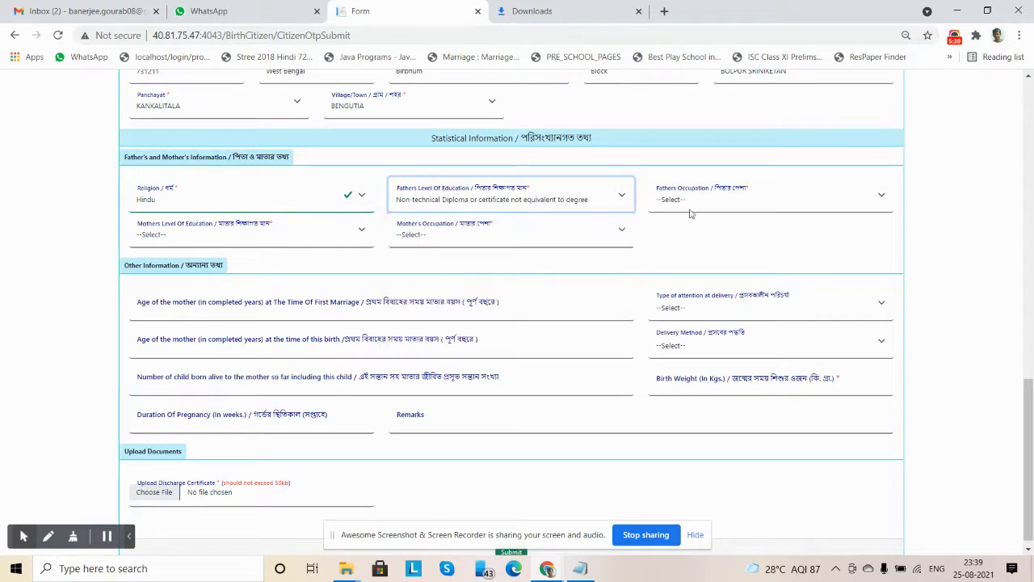
pyautogui.click(691, 202)
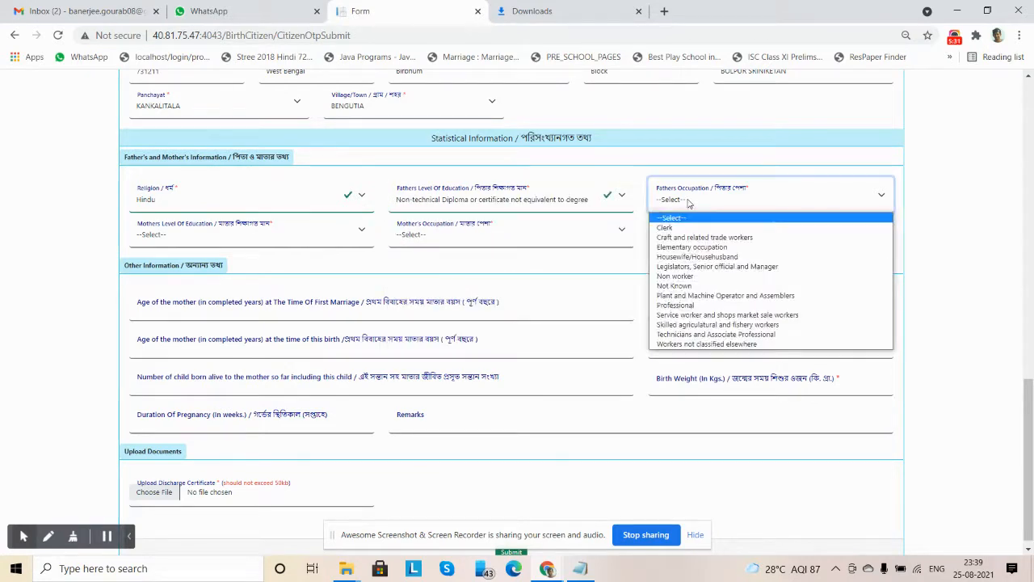
pyautogui.click(684, 247)
# Set the mother's education to Non-technical Diploma or certificate not equivalent to degree and her occupation to Housewife/Househusband
pyautogui.click(187, 239)
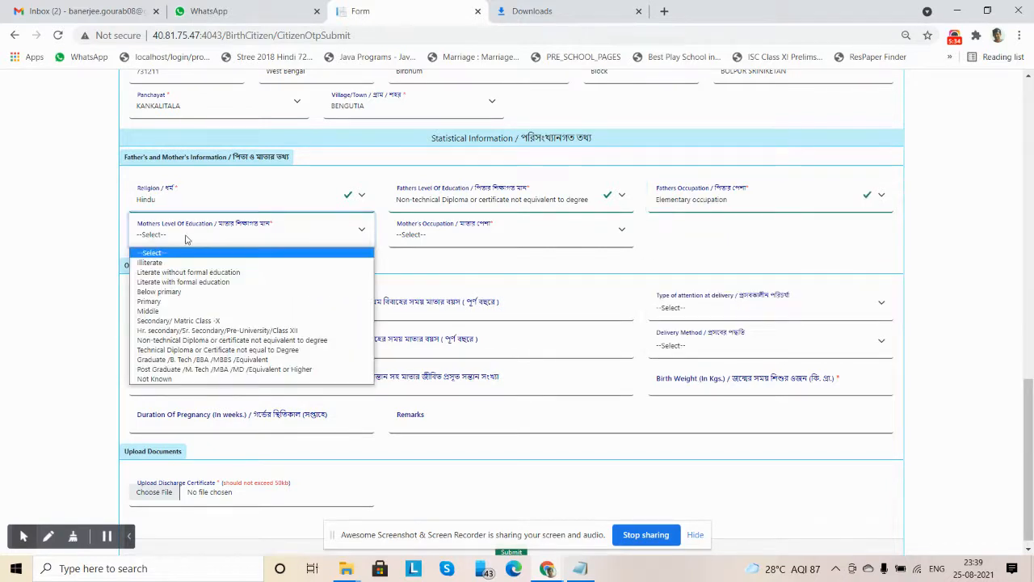
pyautogui.click(179, 340)
pyautogui.click(419, 239)
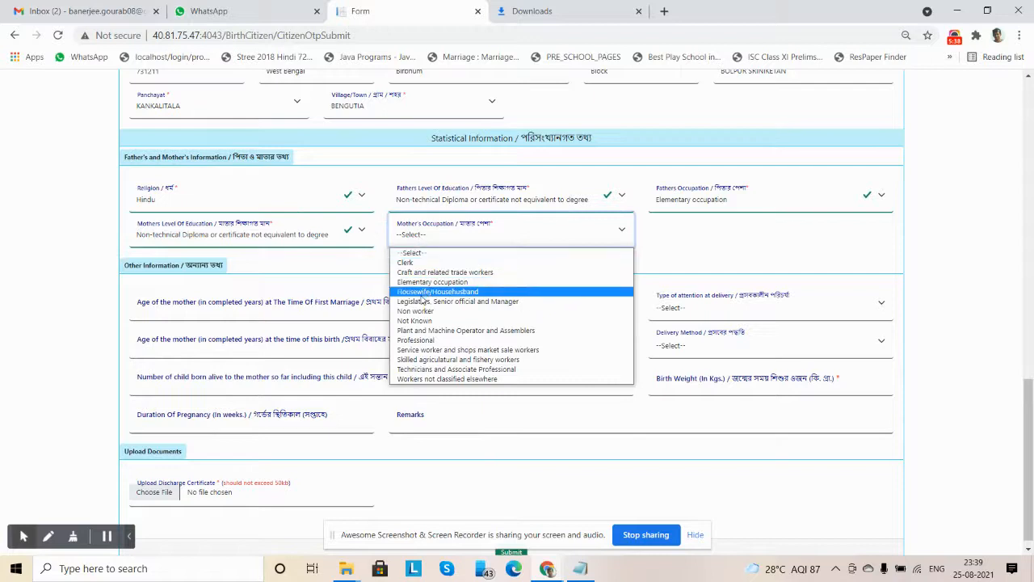
pyautogui.click(422, 295)
pyautogui.click(776, 245)
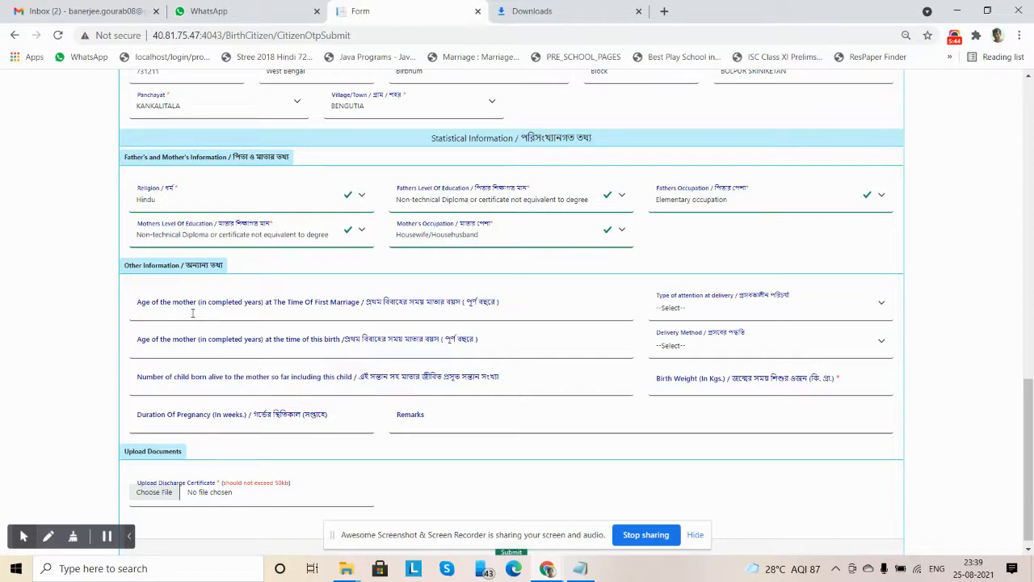
# Enter the mother's age as 28 at first marriage and 32 at this birth, with delivery attention set to Institutional - Government
pyautogui.click(194, 312)
pyautogui.click(171, 345)
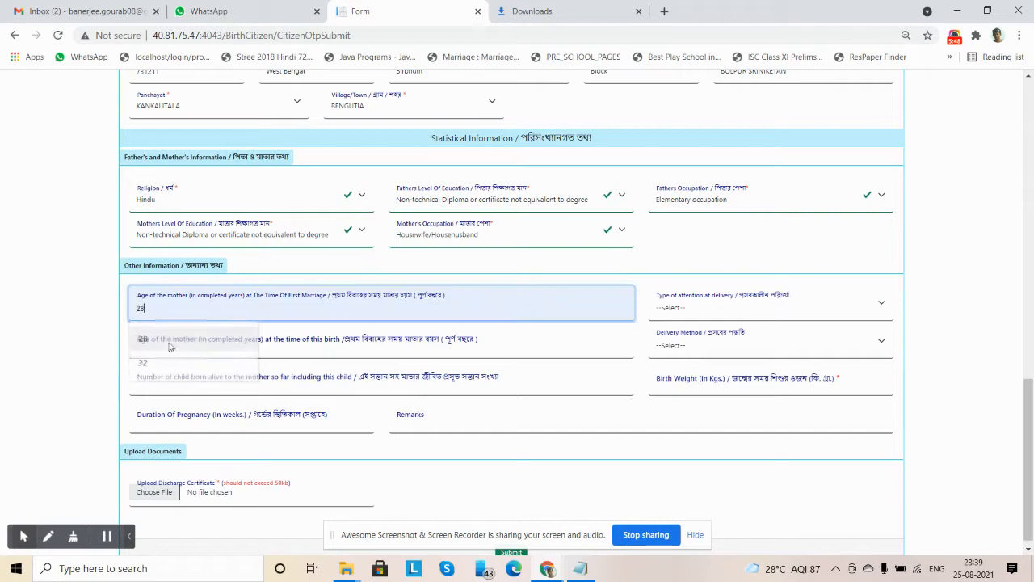
pyautogui.click(693, 308)
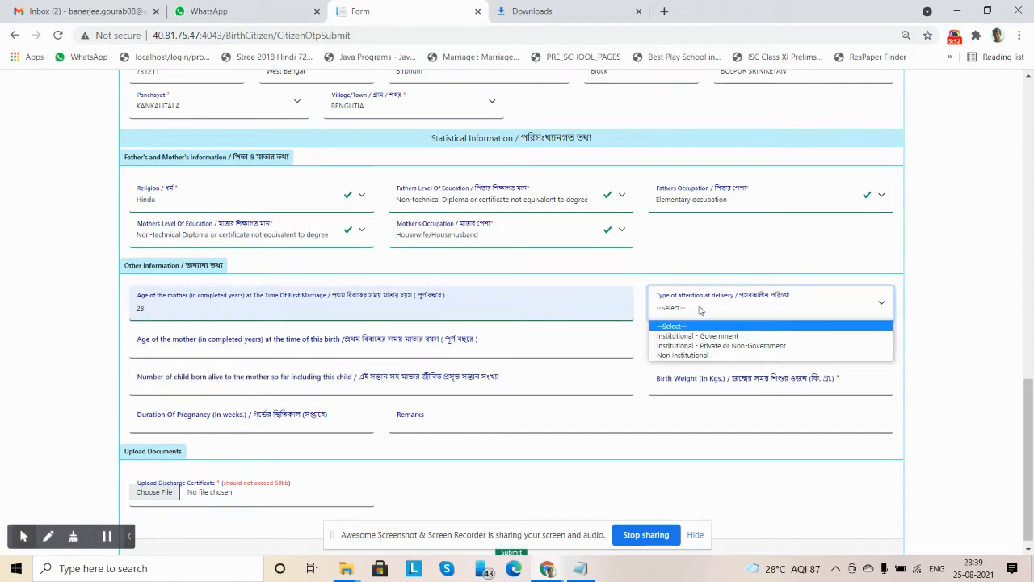
pyautogui.click(693, 336)
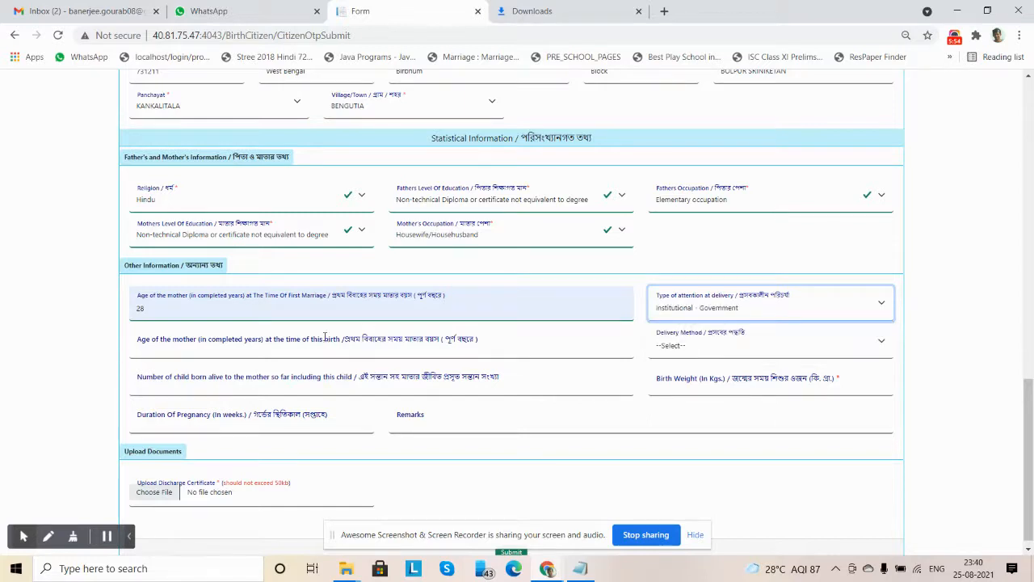
pyautogui.click(167, 352)
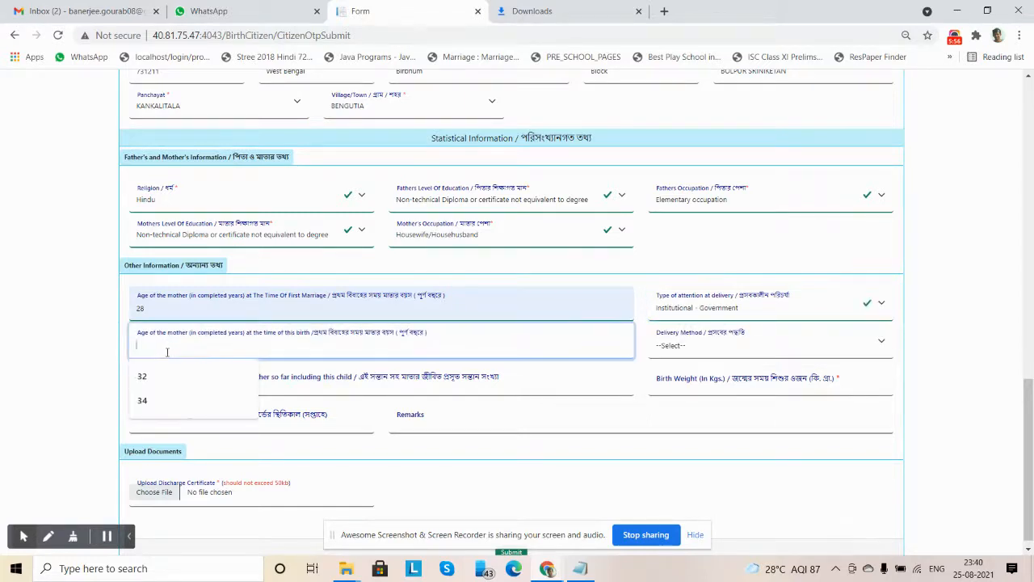
pyautogui.click(156, 378)
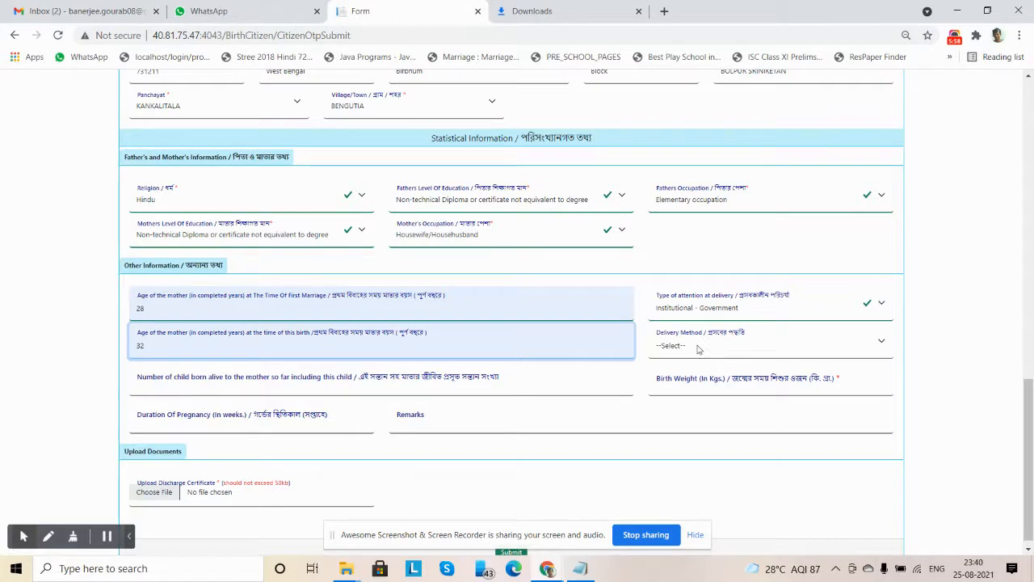
# Set the delivery method to Caesarean, the number of children born alive to 1 and the birth weight to 3.1 kg
pyautogui.click(699, 346)
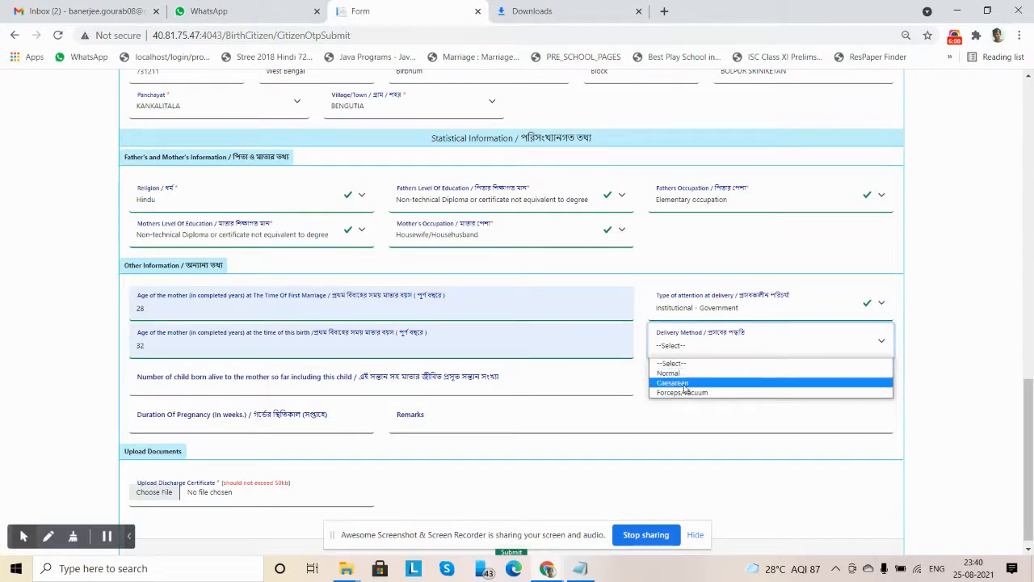
pyautogui.click(684, 383)
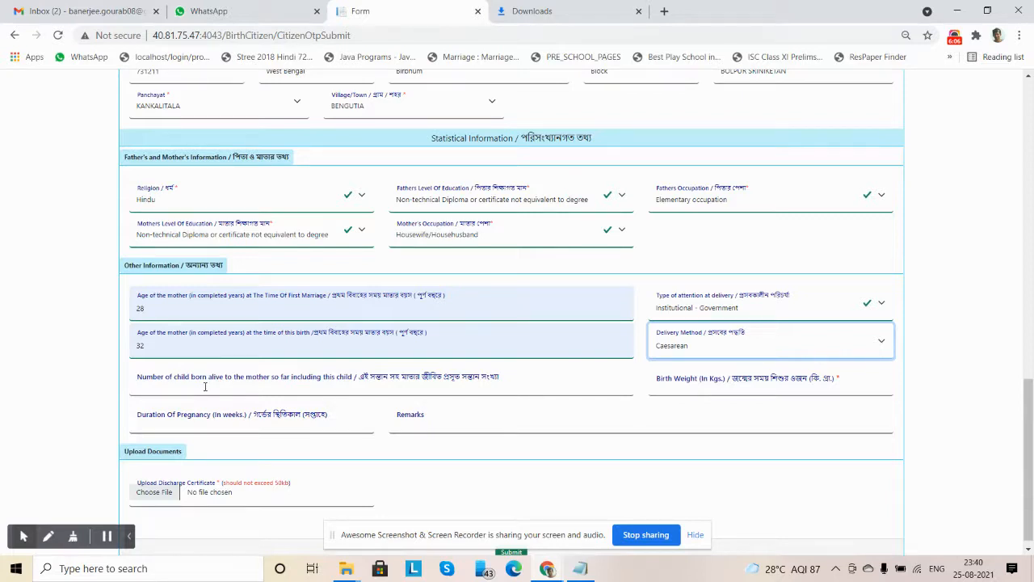
pyautogui.click(206, 386)
pyautogui.click(159, 418)
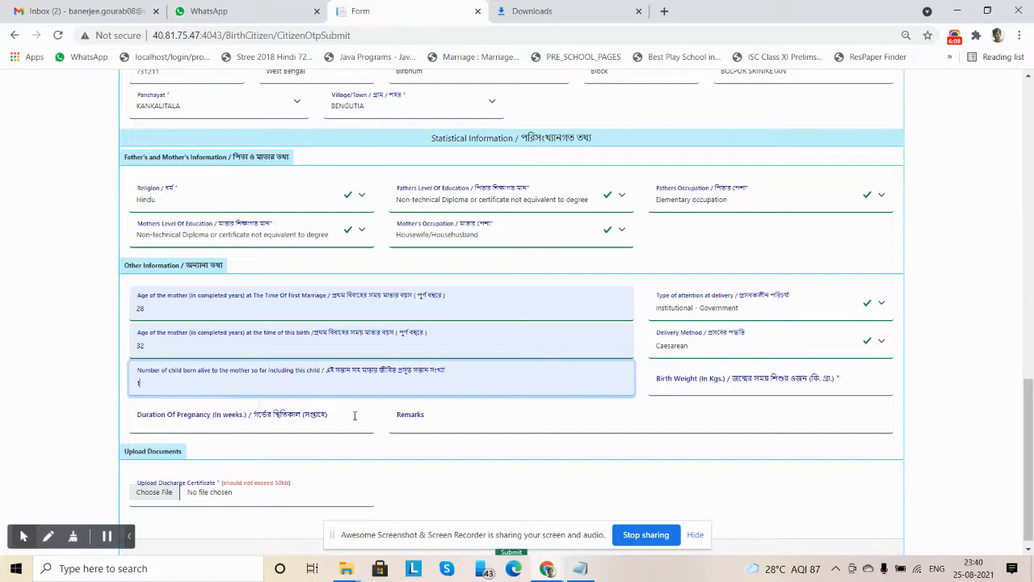
pyautogui.click(707, 389)
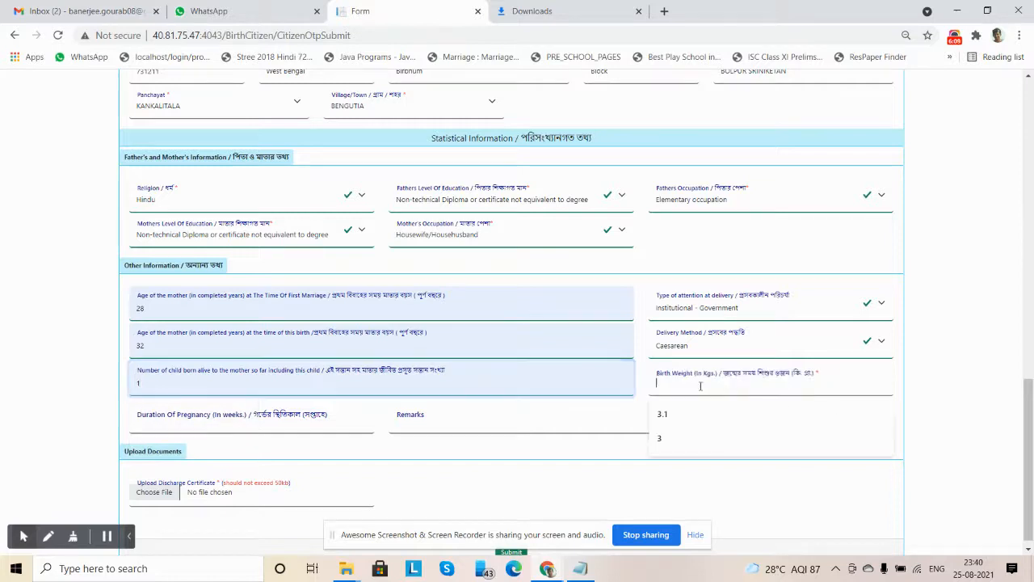
pyautogui.click(679, 426)
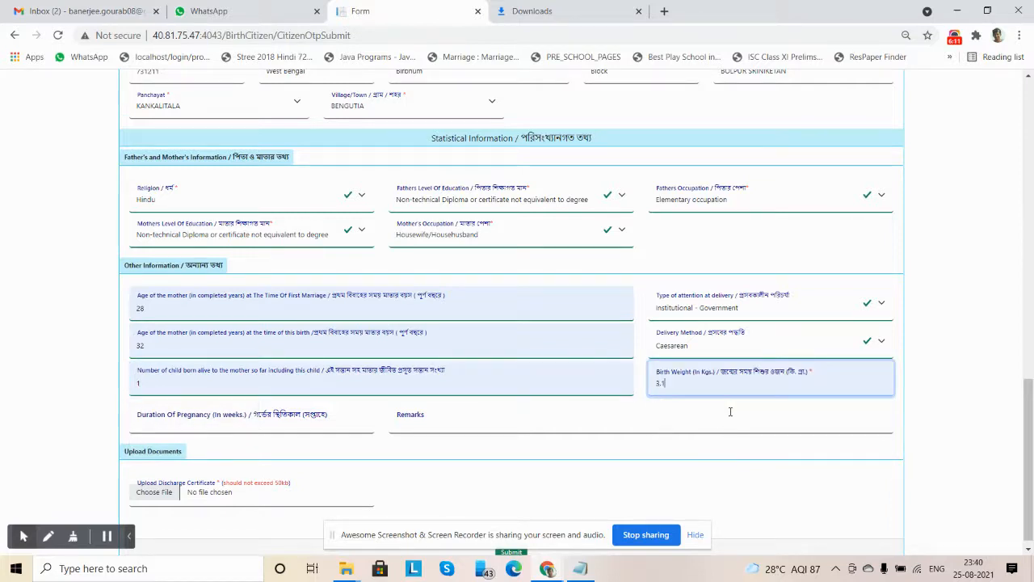
# Enter 37 weeks as the duration of pregnancy and Test as the remarks
pyautogui.click(239, 426)
pyautogui.click(144, 450)
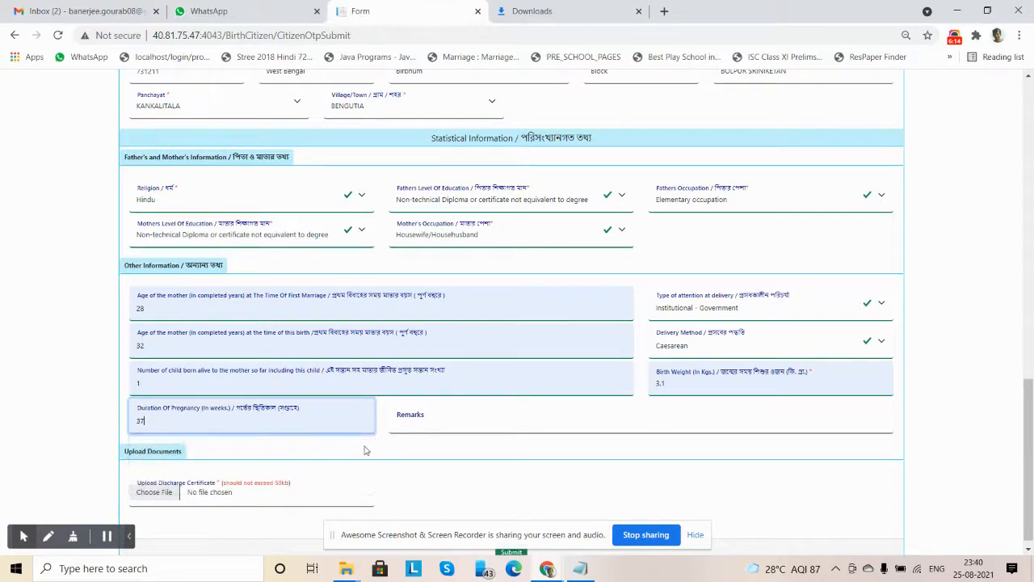
pyautogui.click(480, 421)
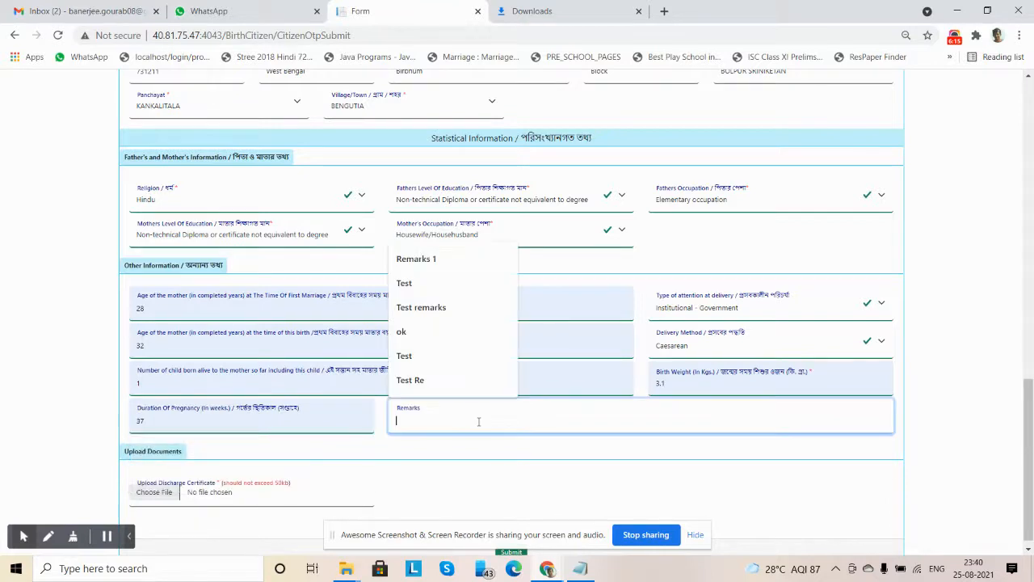
pyautogui.click(421, 285)
pyautogui.click(478, 465)
# Upload demo.pdf as the discharge certificate
pyautogui.scroll(-1, 450, 461)
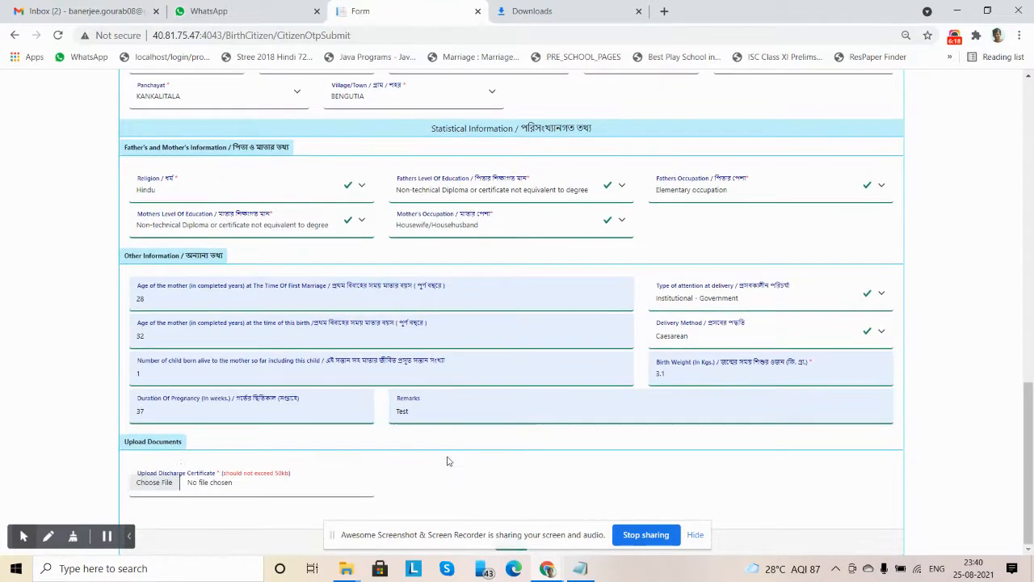
pyautogui.click(159, 483)
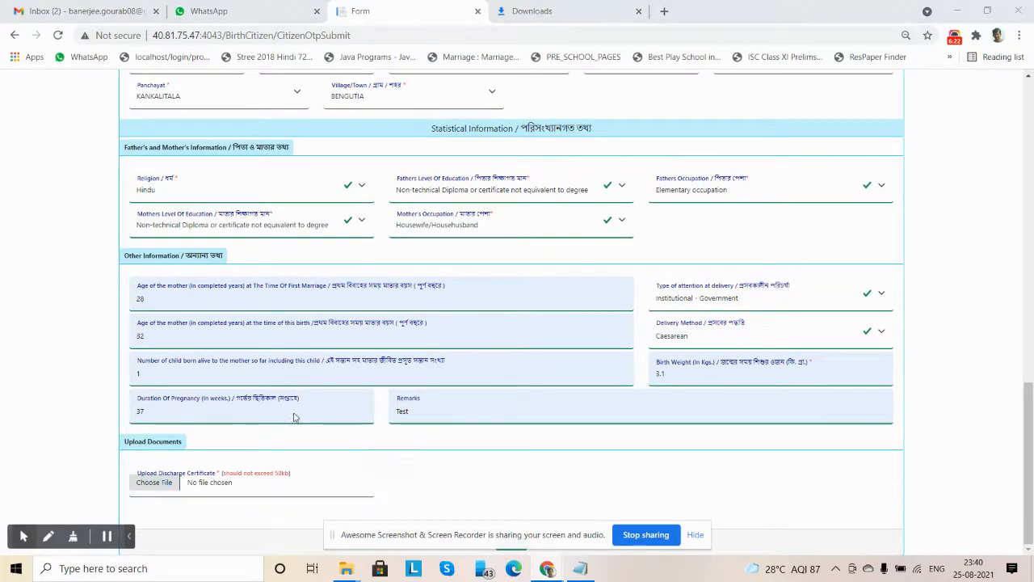
pyautogui.moveTo(638, 245); pyautogui.dragTo(643, 267)
pyautogui.doubleClick(520, 288)
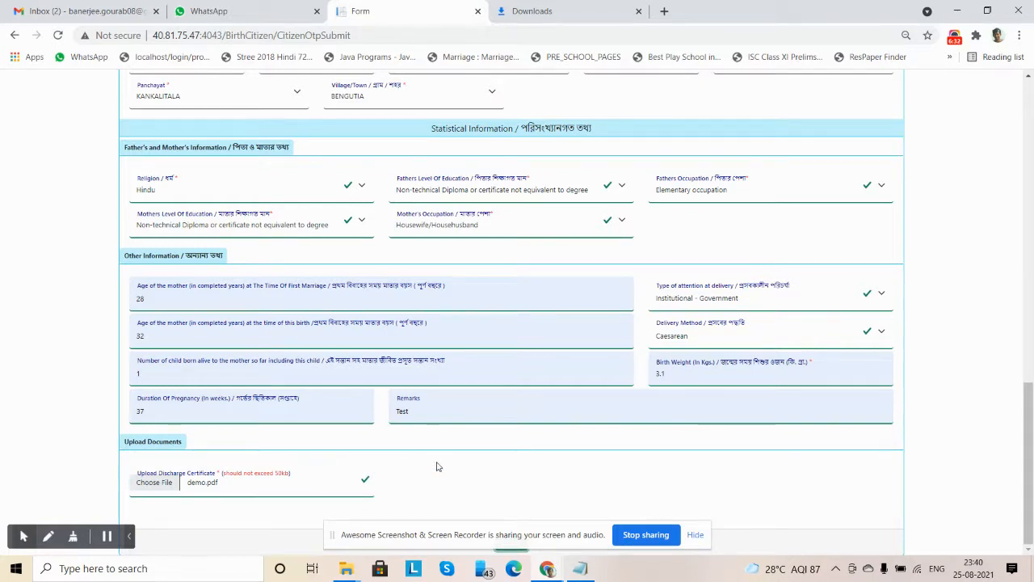
# Submit the birth registration application with confirmation and highlight the acknowledgement number
pyautogui.press('Return')
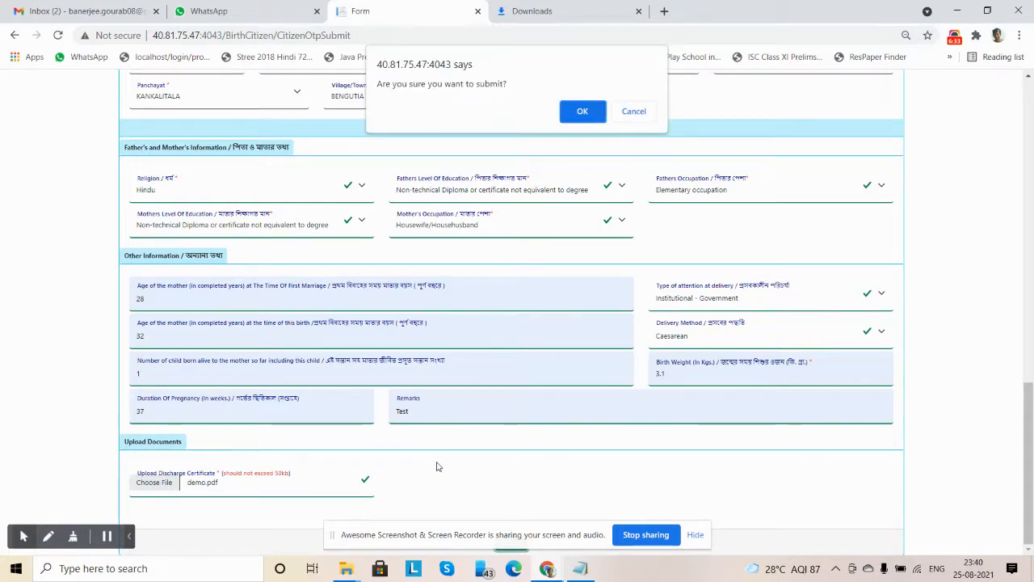
pyautogui.click(582, 113)
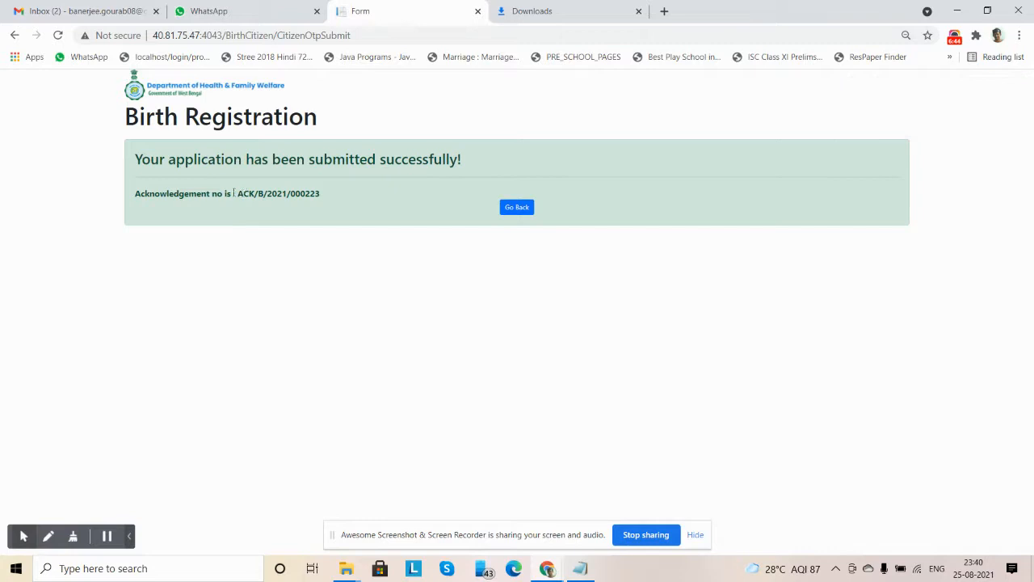
pyautogui.moveTo(237, 193); pyautogui.dragTo(320, 193)
pyautogui.hotkey('ctrl', 'c')
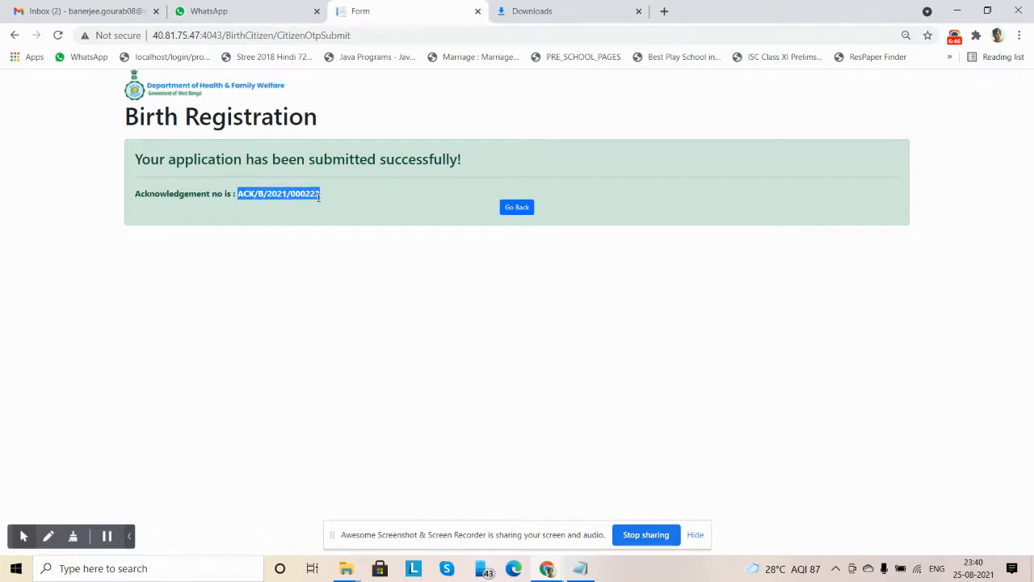
# Return from the submission confirmation to the portal's home page and open application tracking under the citizen birth services
pyautogui.click(427, 273)
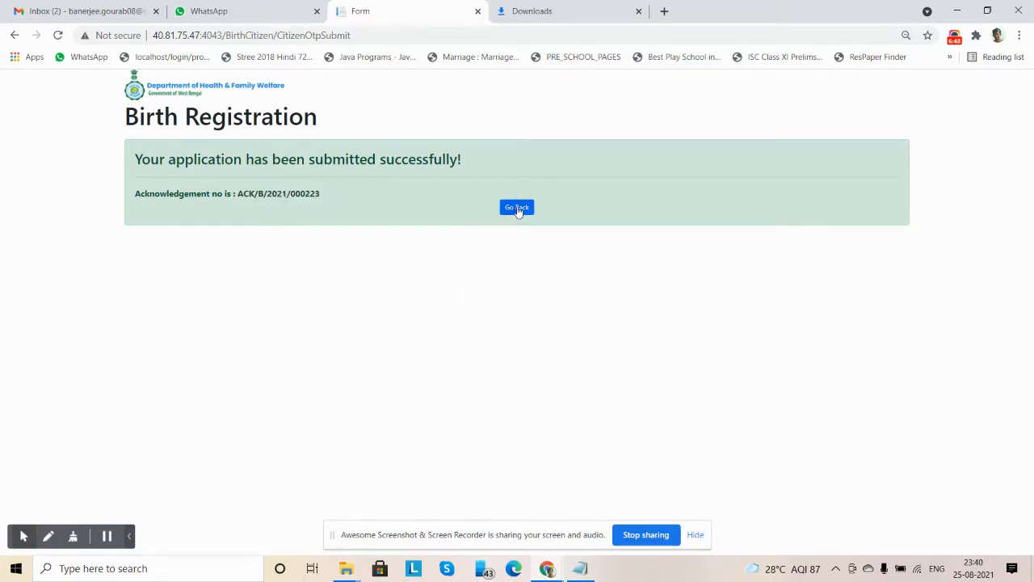
pyautogui.click(517, 208)
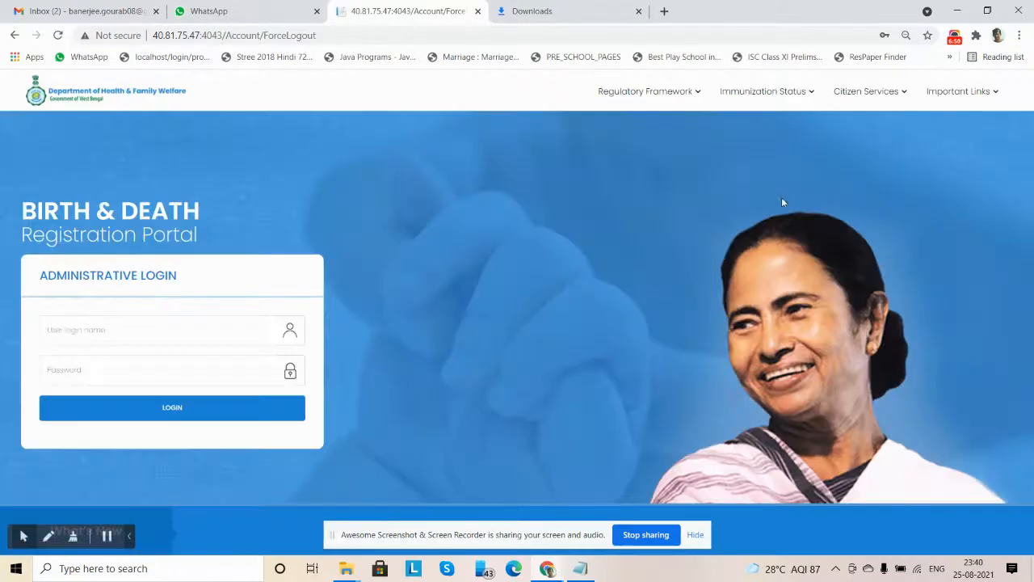
pyautogui.click(867, 90)
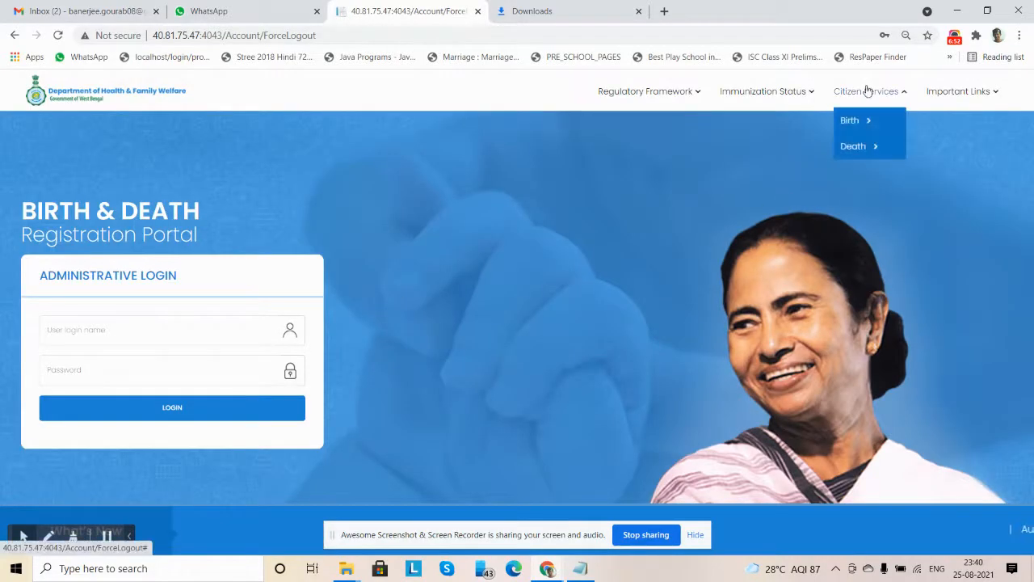
pyautogui.click(852, 120)
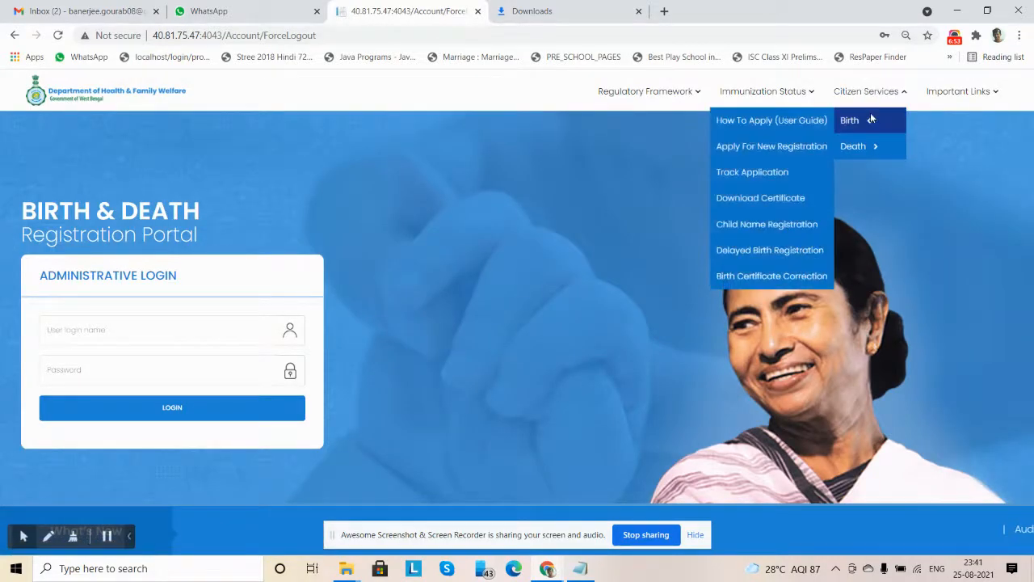
pyautogui.click(772, 171)
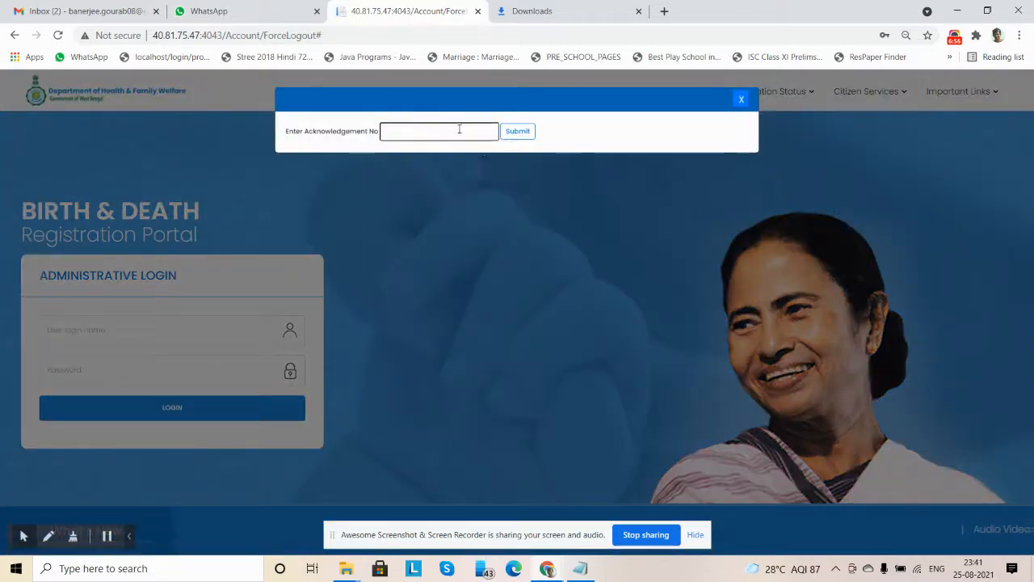
# Look up the birth application's current status using the copied acknowledgement number, and close the tracking dialog
pyautogui.click(459, 129)
pyautogui.hotkey('ctrl', 'v')
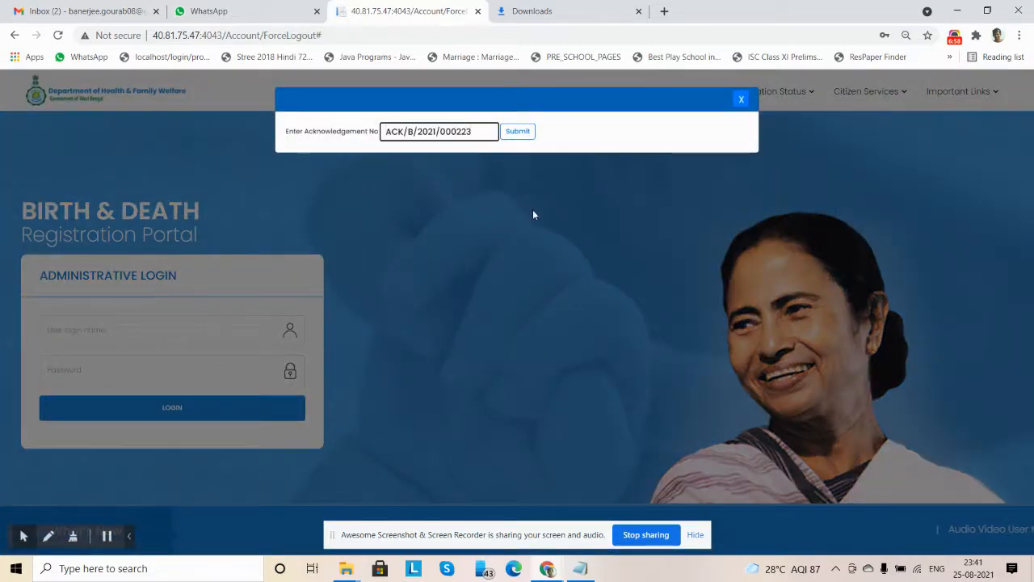
pyautogui.click(515, 132)
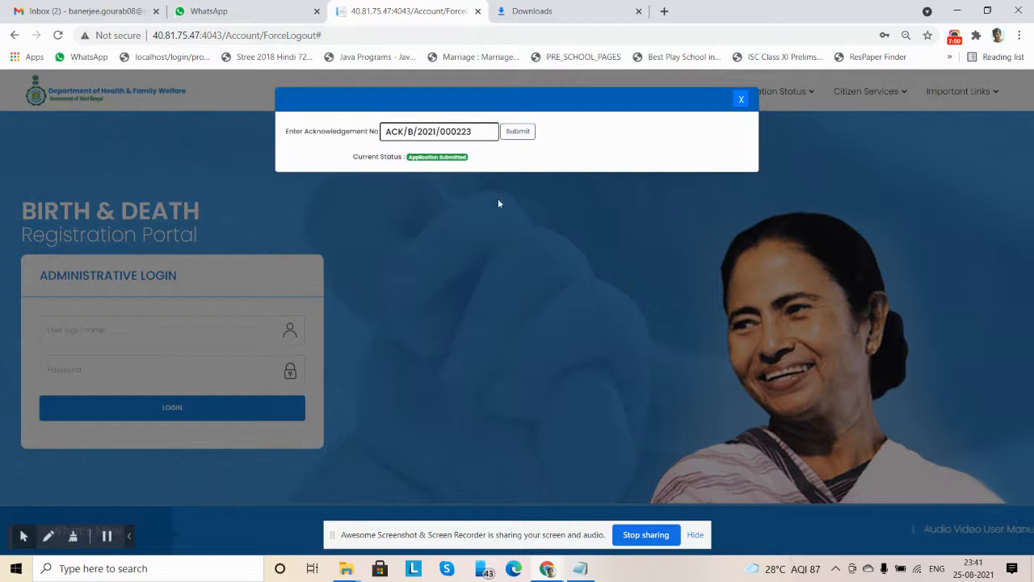
pyautogui.click(741, 102)
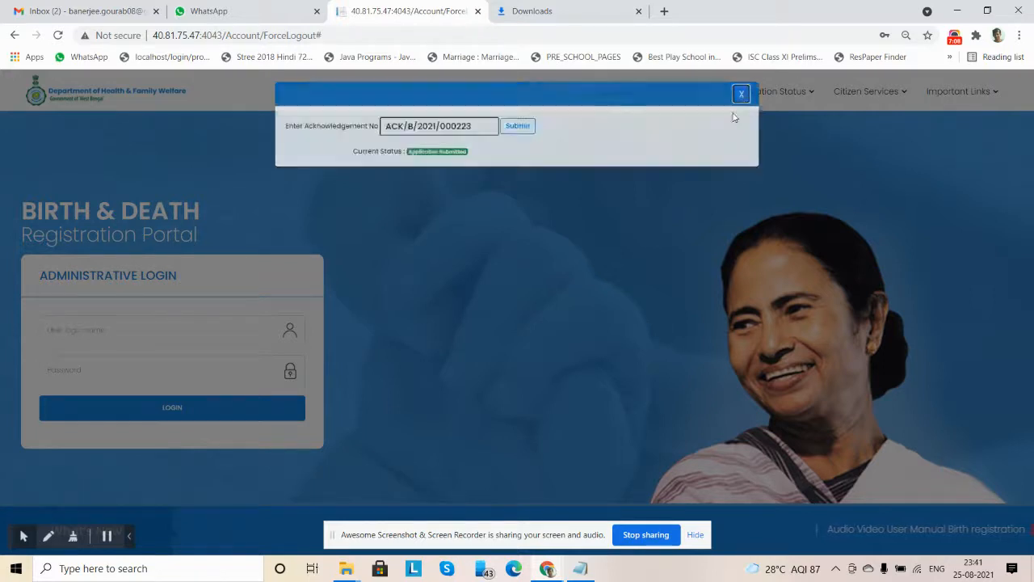